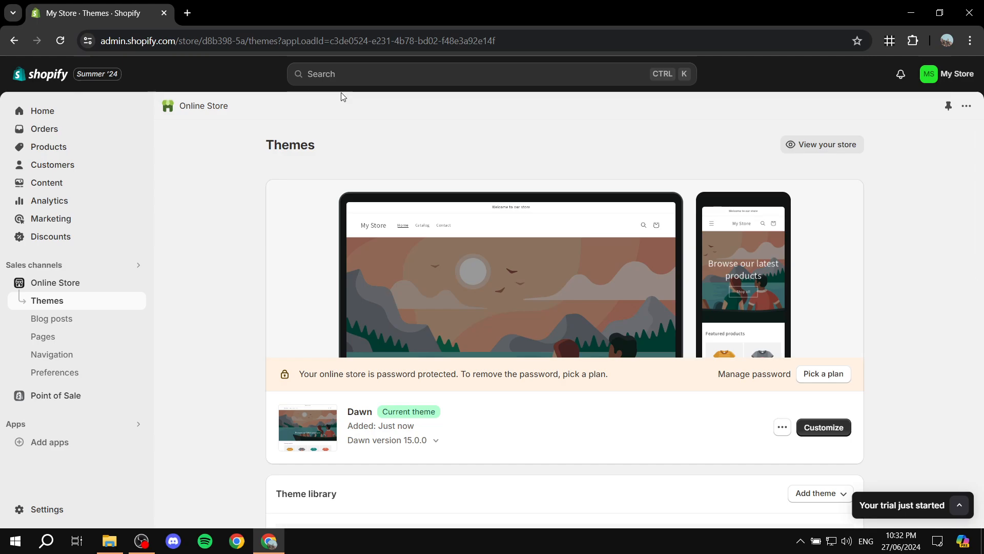
- Go to the store's products and start adding a new product
left_click(60, 148)
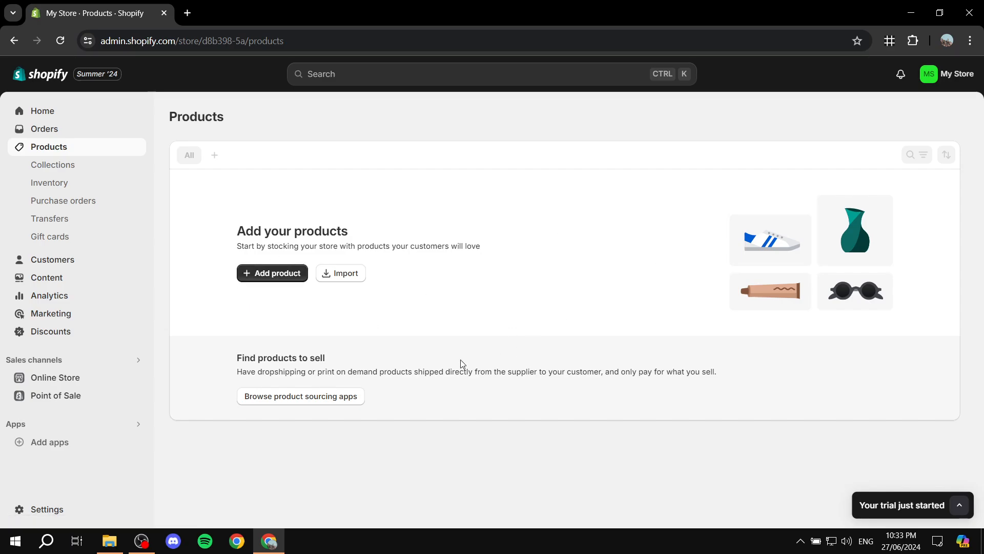
left_click(283, 268)
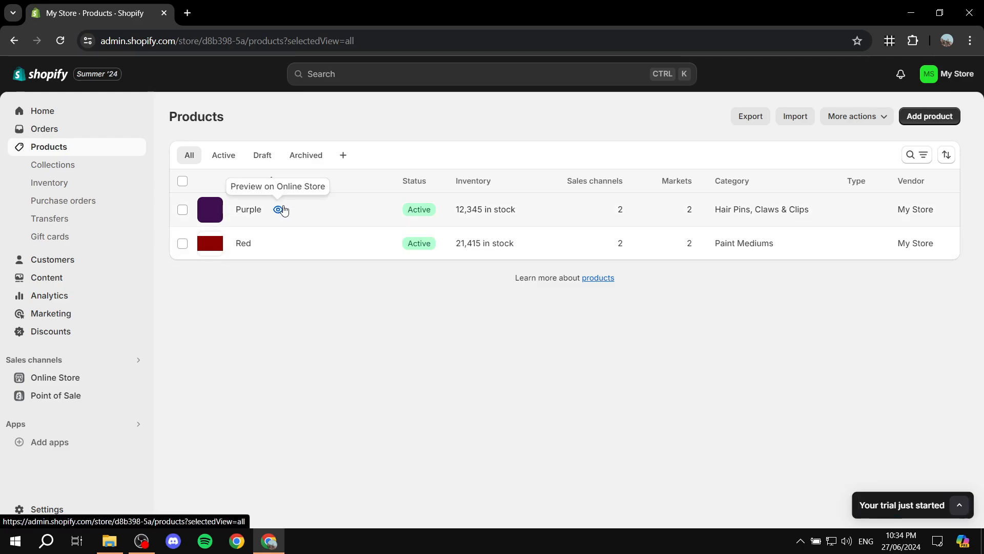
- Preview the Purple product's page on the online store, look over its whole layout, and close the preview
left_click(279, 209)
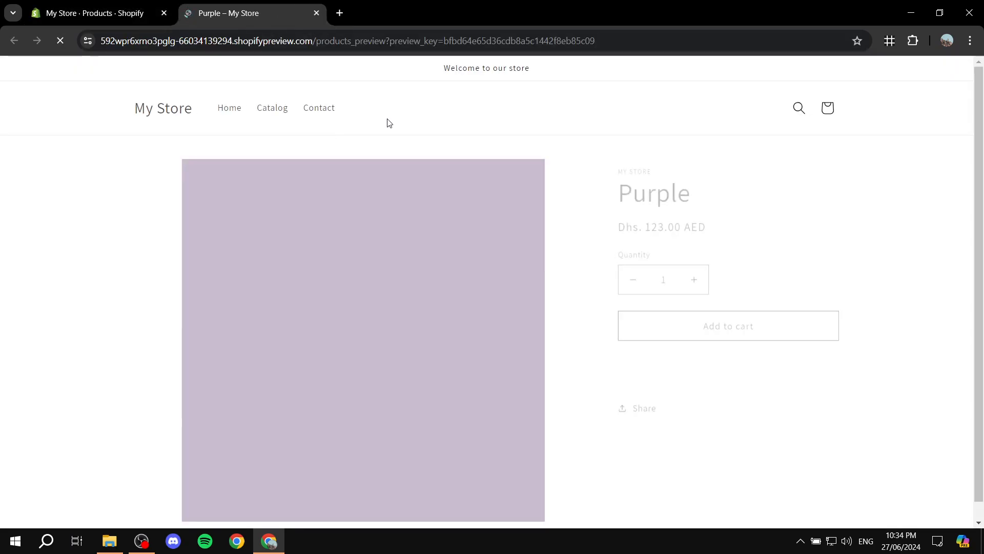
scroll(714, 328, "down", 2)
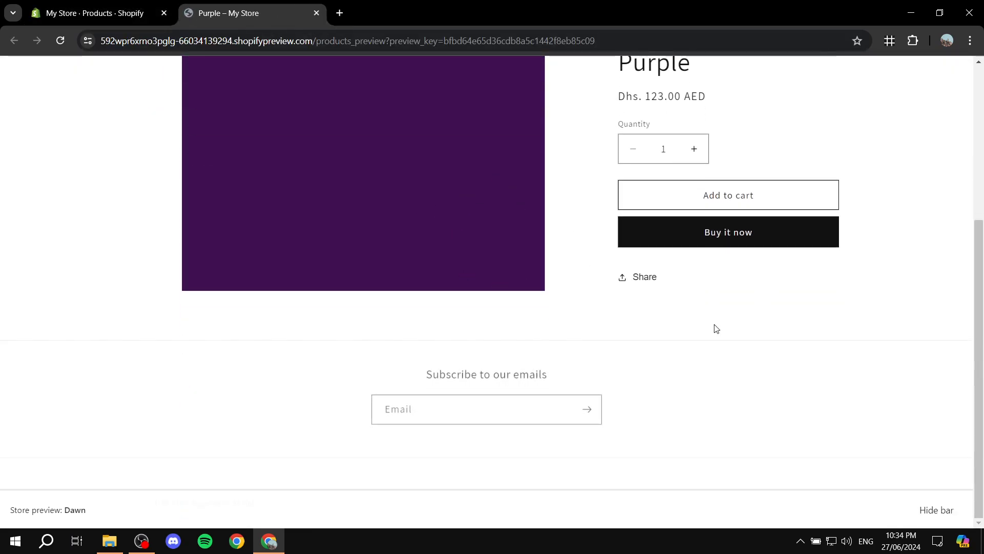
scroll(246, 441, "up", 2)
scroll(246, 441, "up", 2)
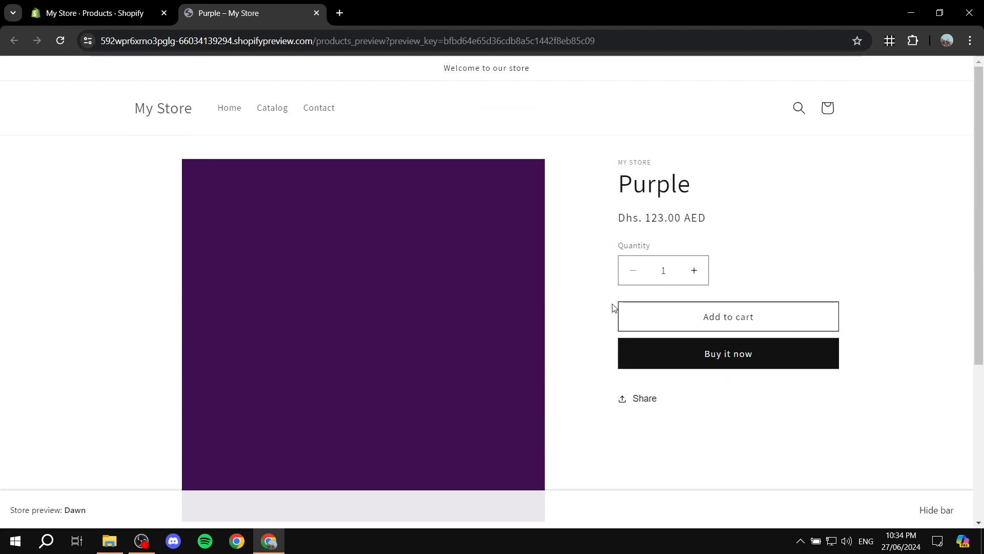
scroll(605, 308, "down", 2)
scroll(370, 320, "up", 2)
scroll(370, 320, "down", 2)
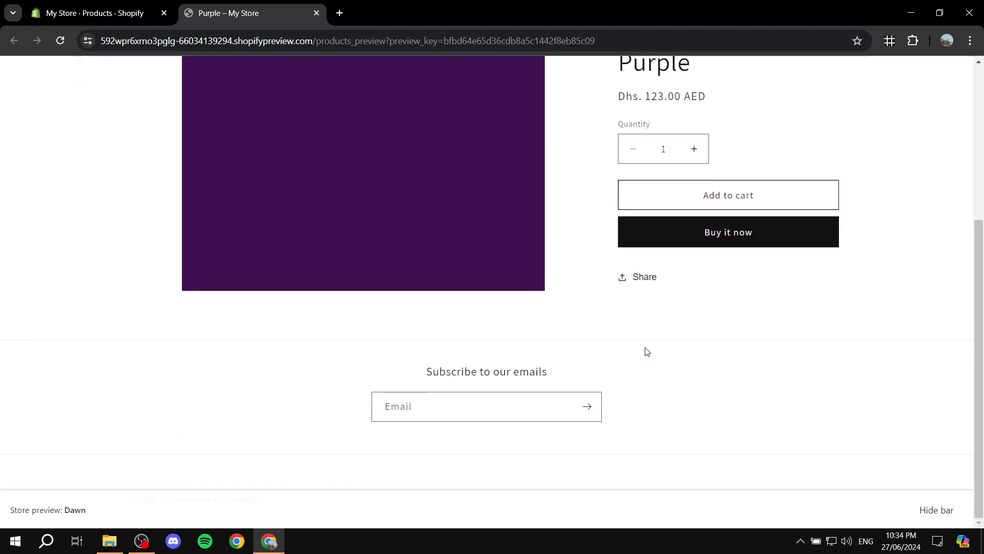
scroll(572, 292, "up", 2)
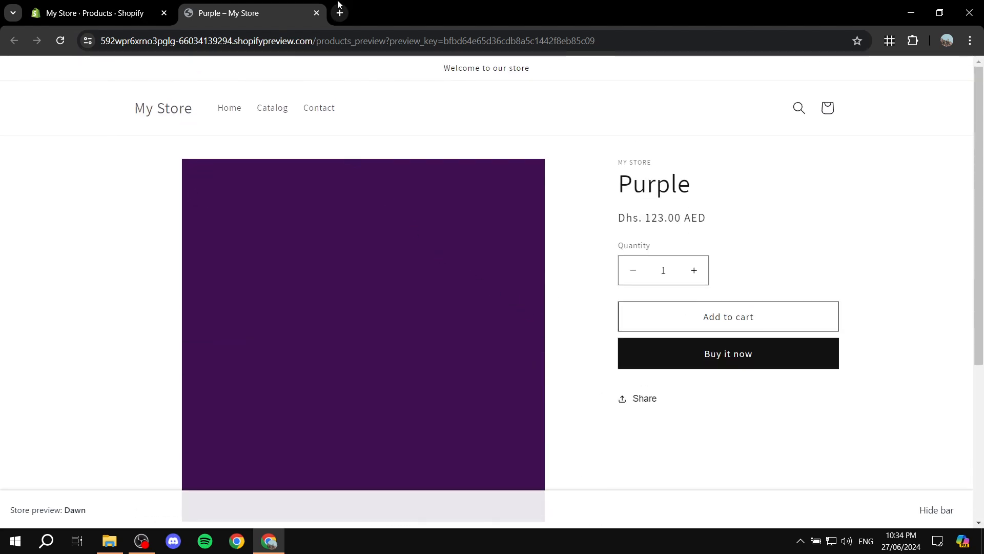
left_click(316, 13)
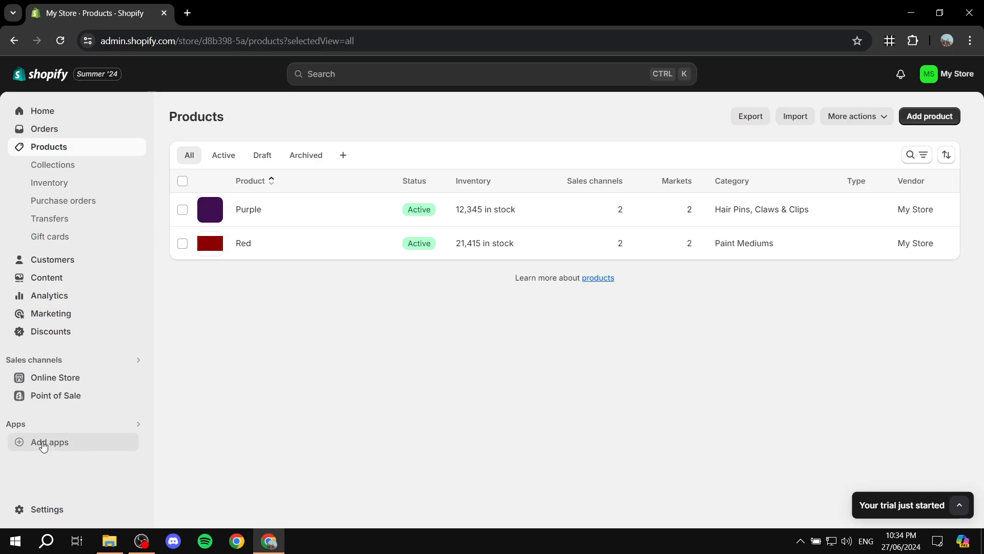
- Start adding an app to the store and open the full Shopify App Store from the app suggestions
left_click(82, 440)
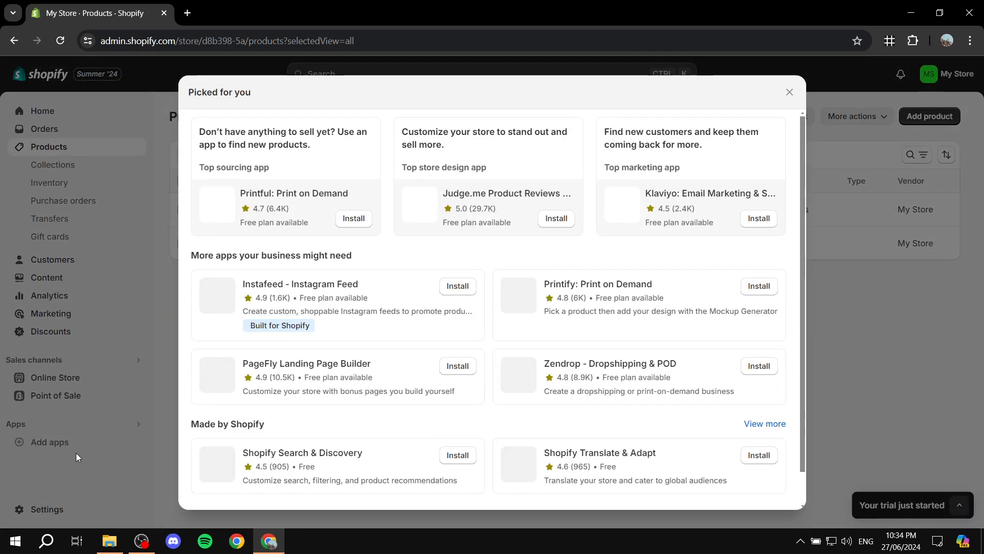
scroll(514, 375, "down", 2)
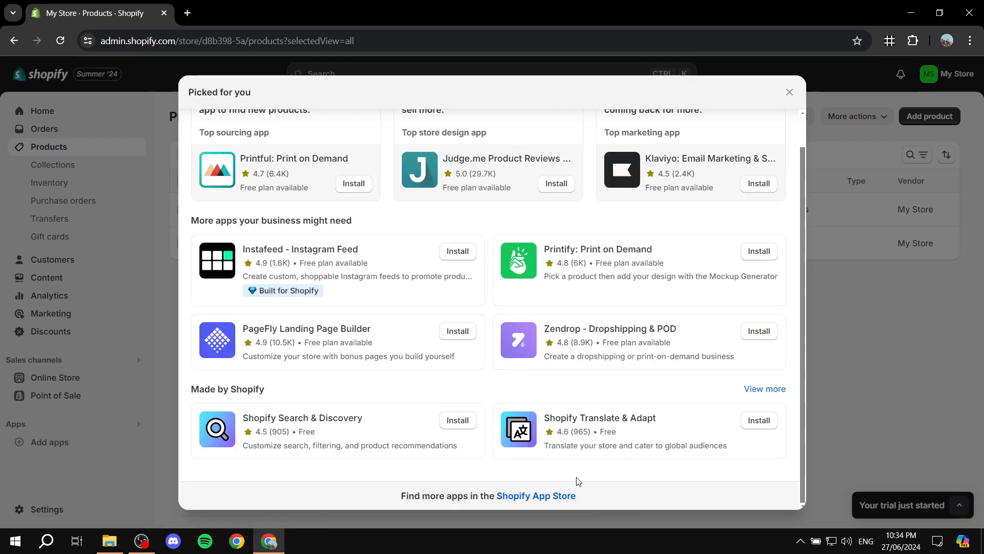
left_click(539, 496)
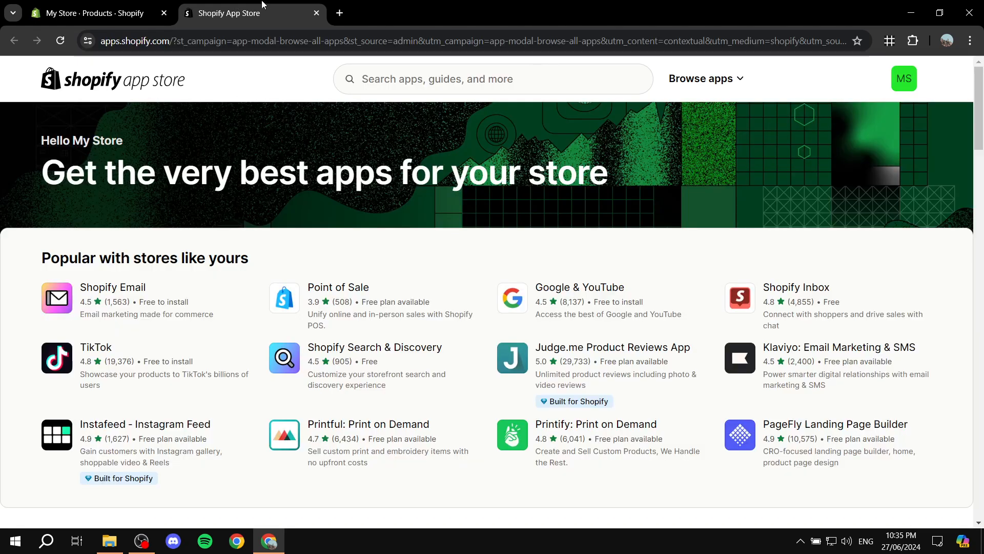
- Search the App Store for "loox review" and open the listing of Loox - Product Reviews App
left_click(482, 81)
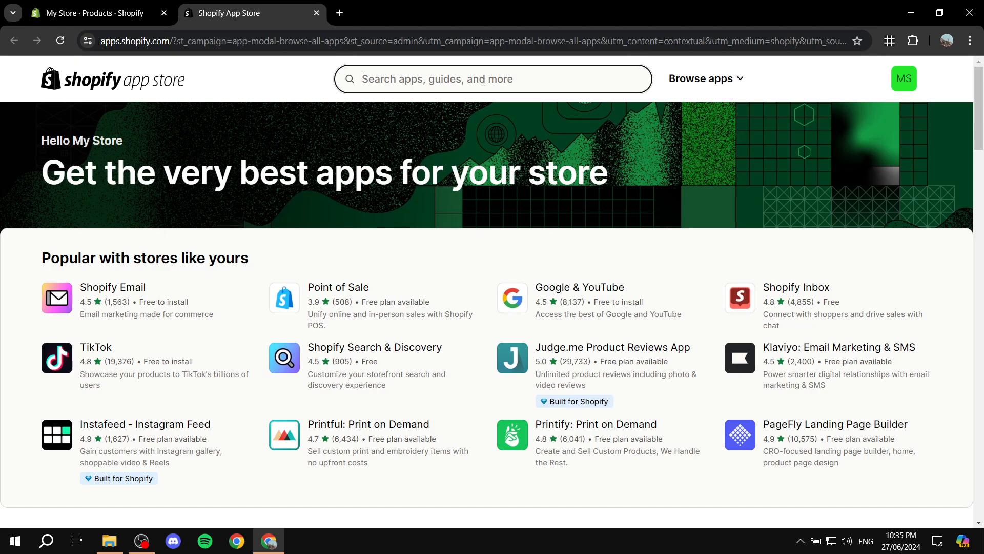
type("L")
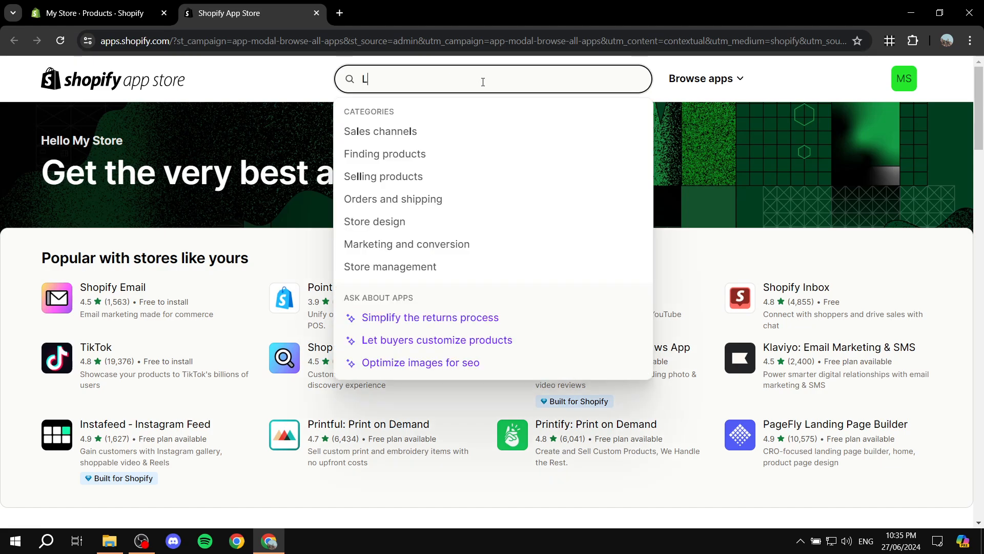
type("oox")
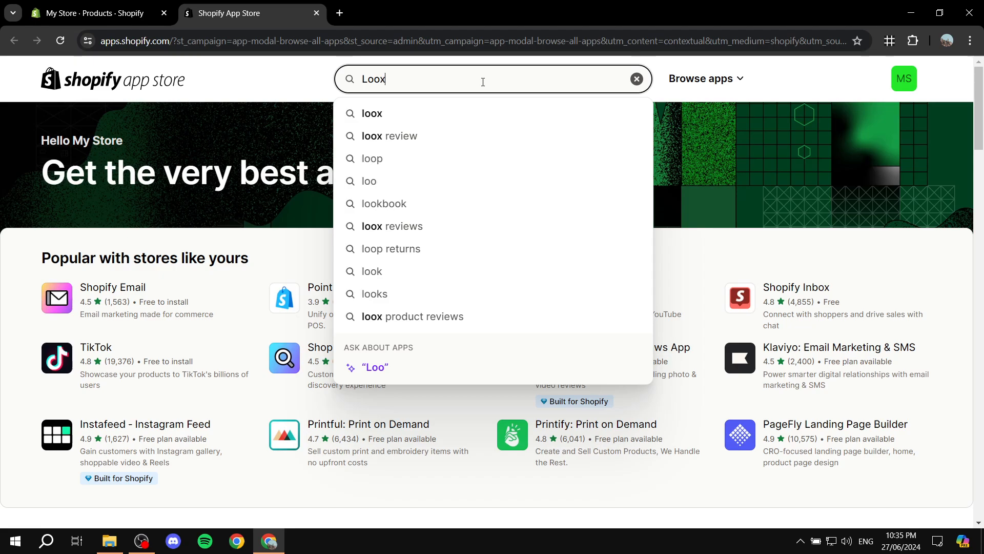
left_click(413, 143)
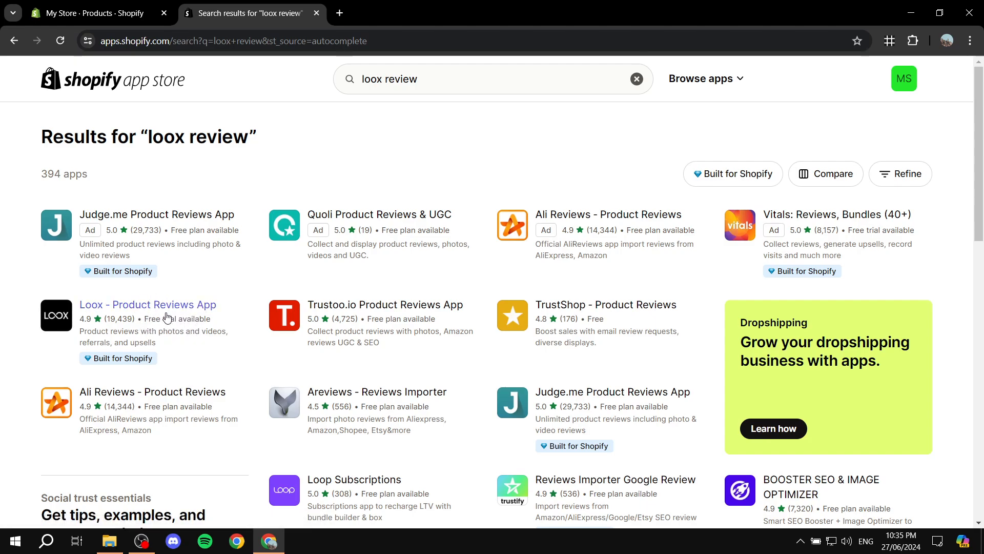
left_click(142, 309)
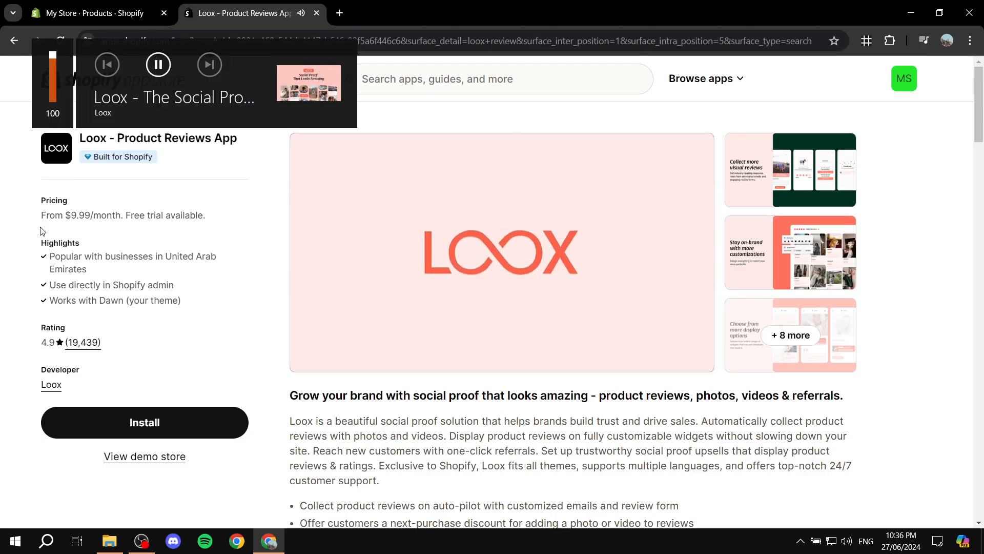
- Pause and mute the Loox promo video, and compare the prices and free trials of the Beginner, Scale and Unlimited plans
left_click(410, 235)
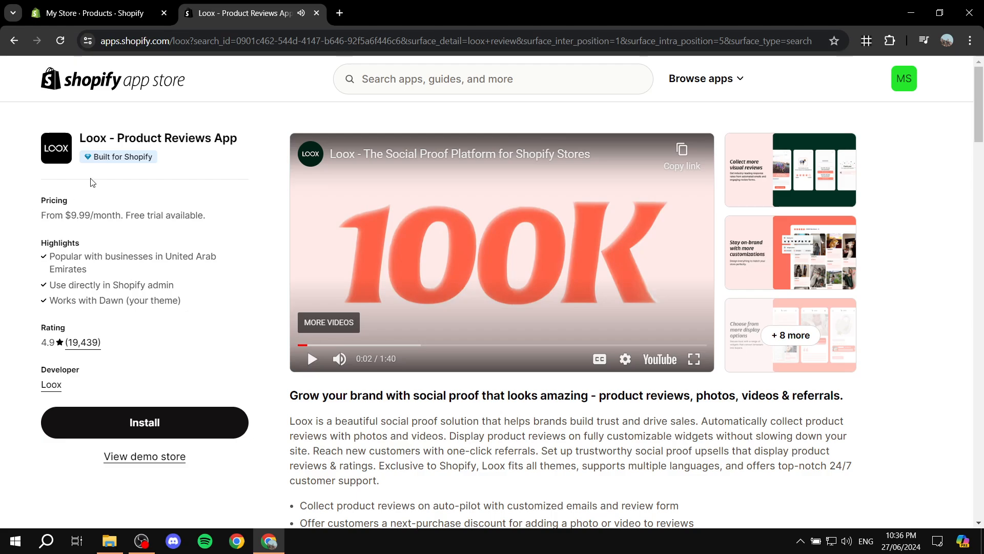
left_click(339, 359)
scroll(156, 206, "down", 1)
scroll(328, 225, "down", 8)
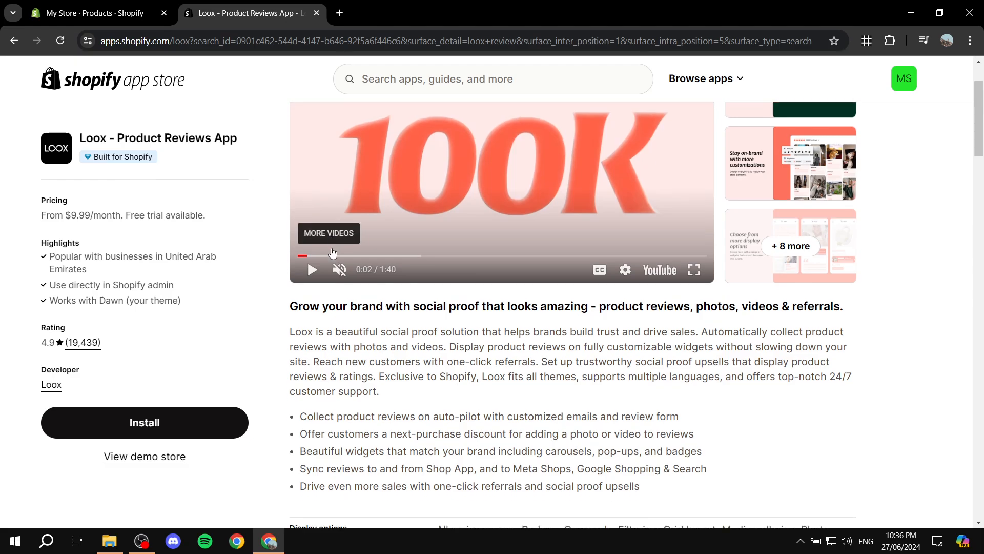
scroll(132, 315, "down", 2)
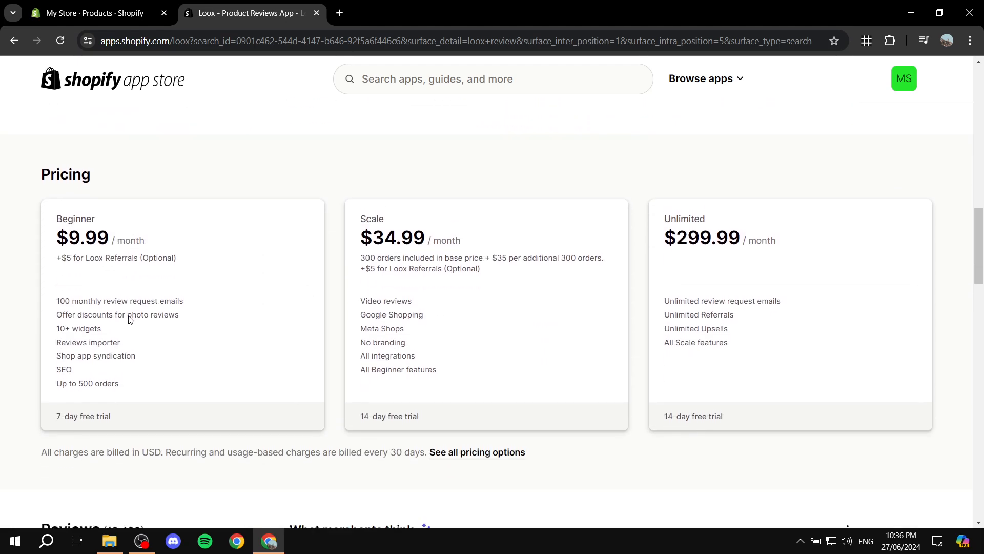
left_click_drag(55, 230, 182, 237)
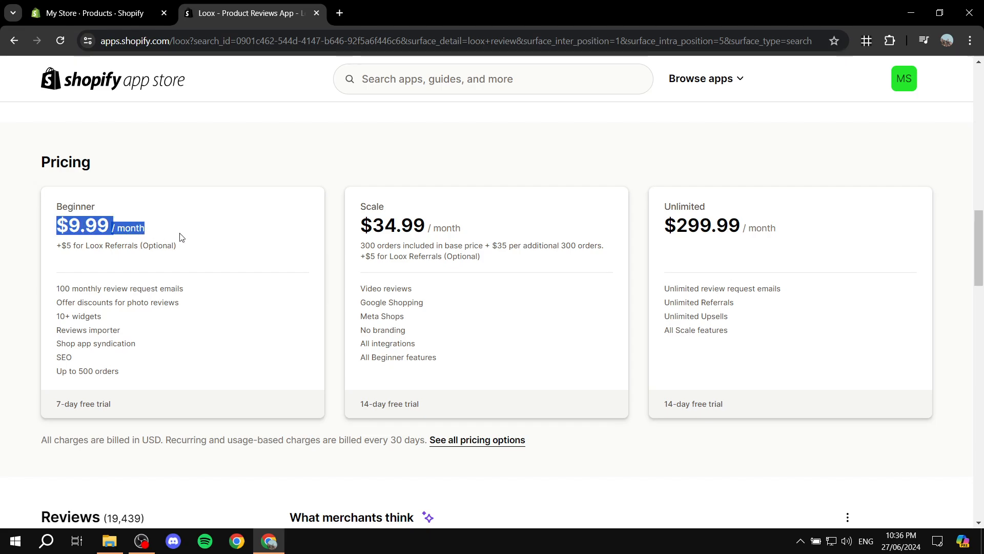
left_click(195, 237)
left_click_drag(61, 225, 167, 226)
left_click_drag(362, 226, 557, 231)
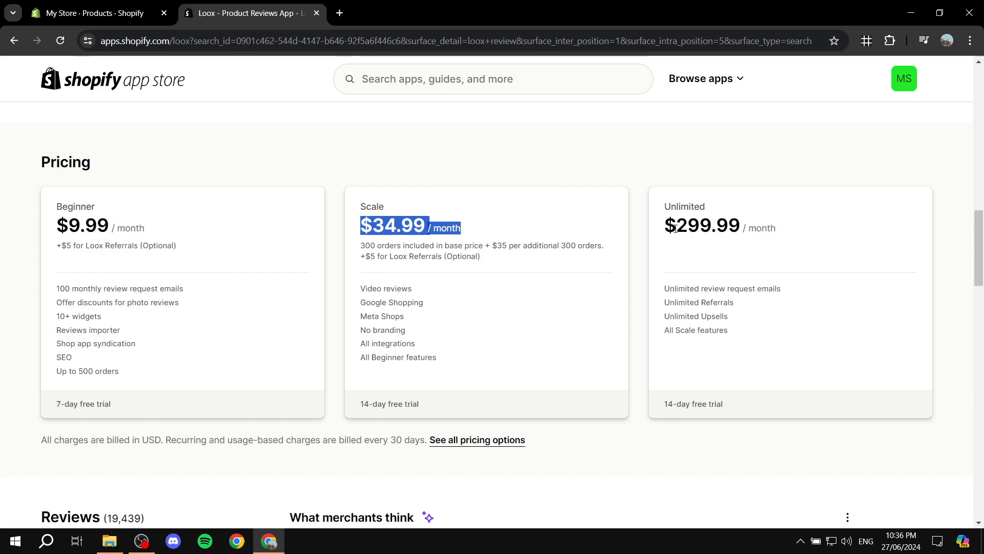
left_click_drag(675, 229, 829, 222)
left_click(846, 224)
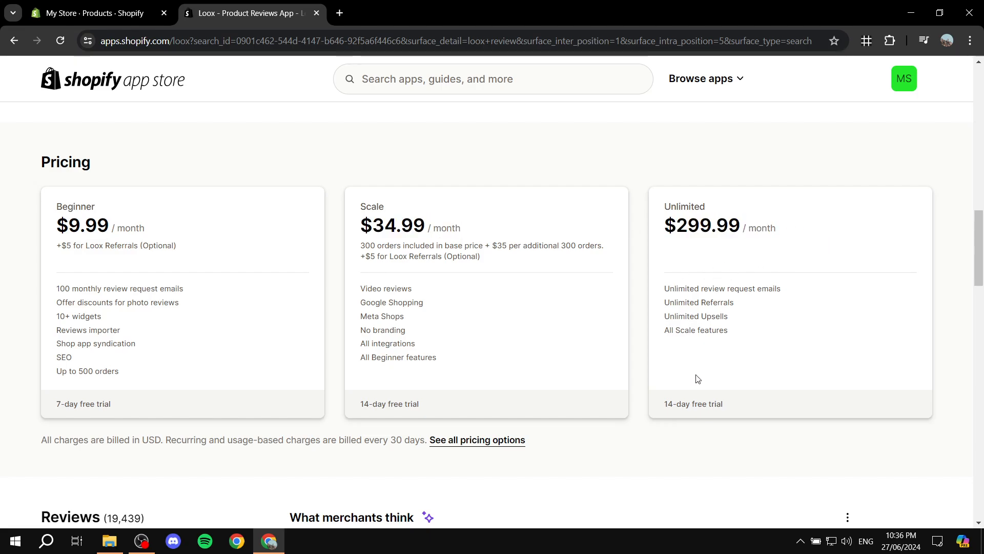
left_click_drag(34, 406, 125, 408)
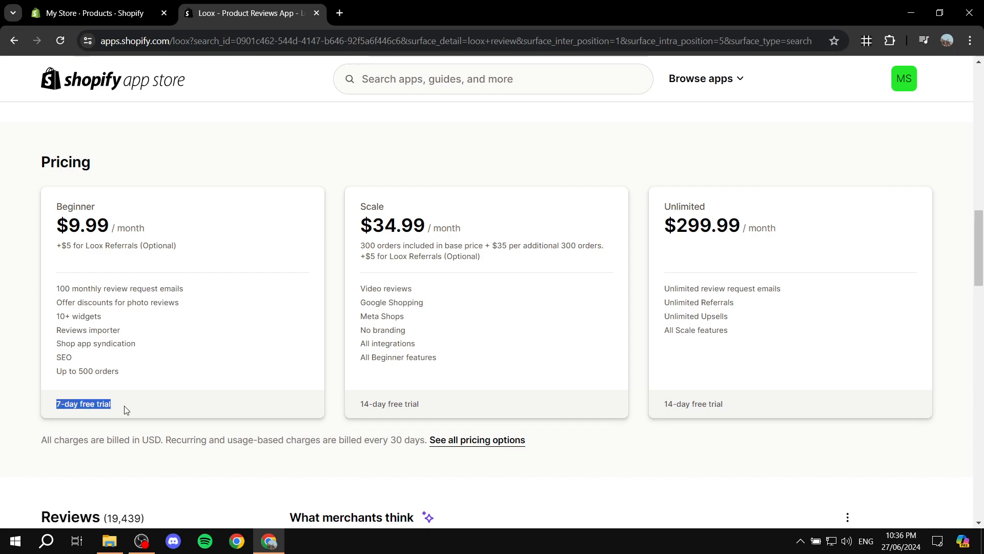
left_click_drag(382, 404, 525, 416)
left_click_drag(672, 404, 702, 404)
left_click(742, 399)
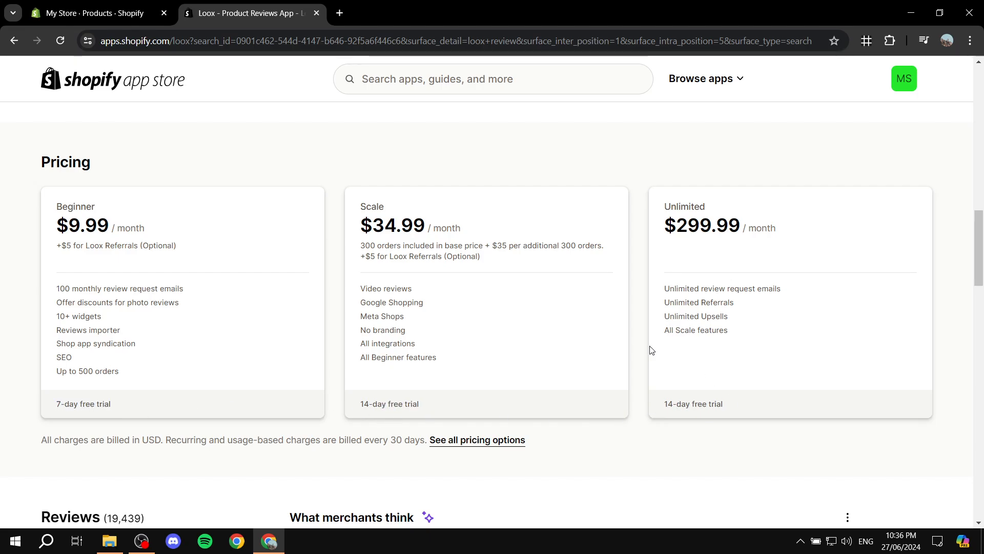
- Install Loox Reviews on the store, approve its requested data access, and collapse the store's trial notice
scroll(328, 344, "up", 3)
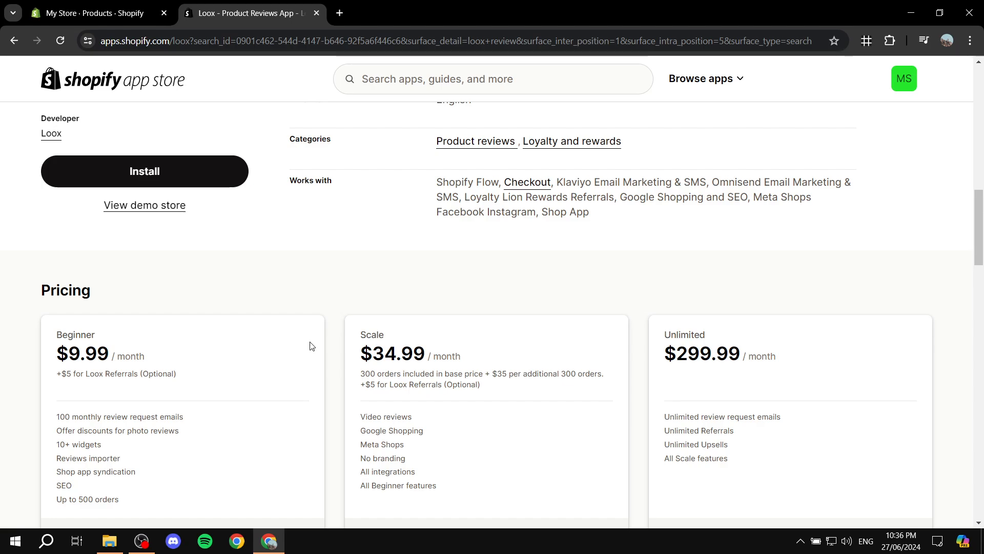
scroll(310, 346, "up", 5)
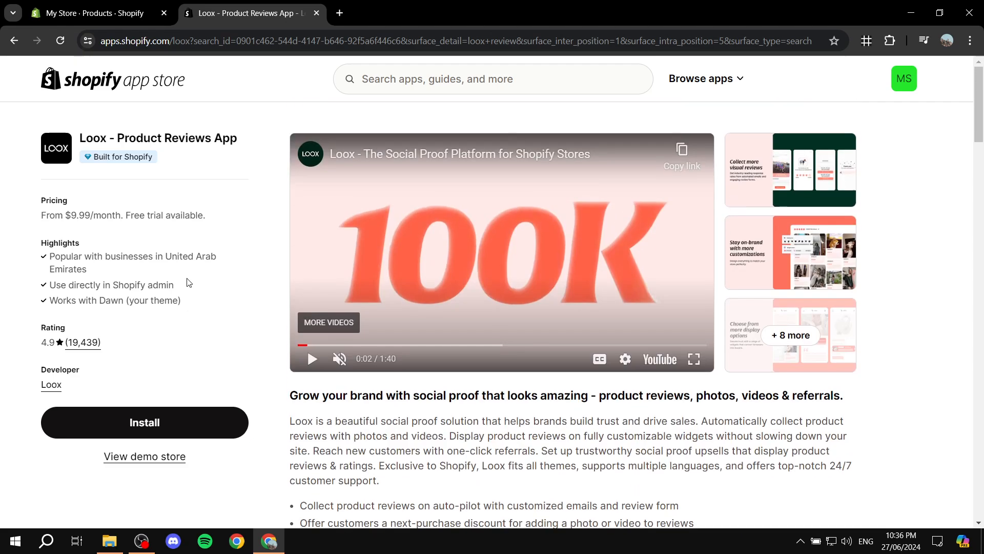
scroll(214, 417, "down", 1)
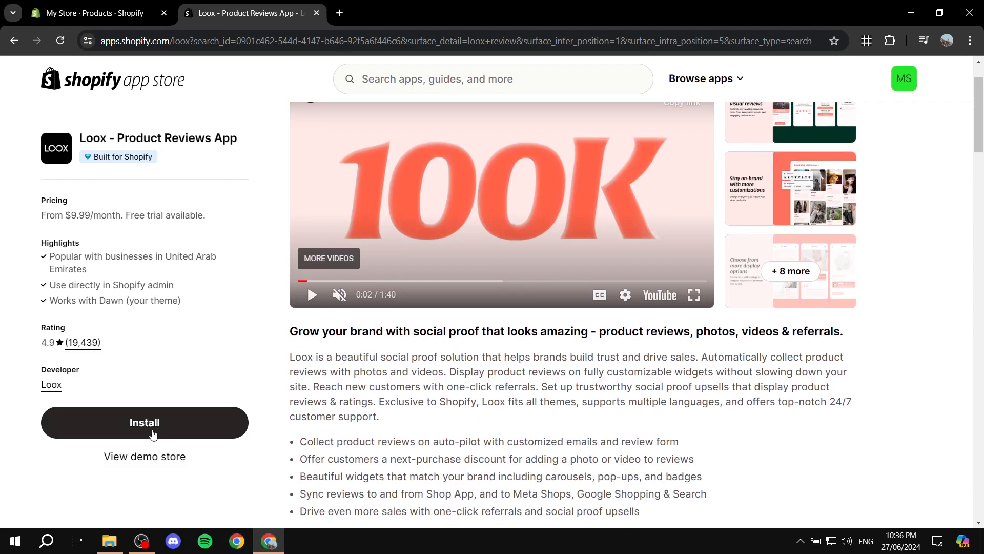
left_click(176, 416)
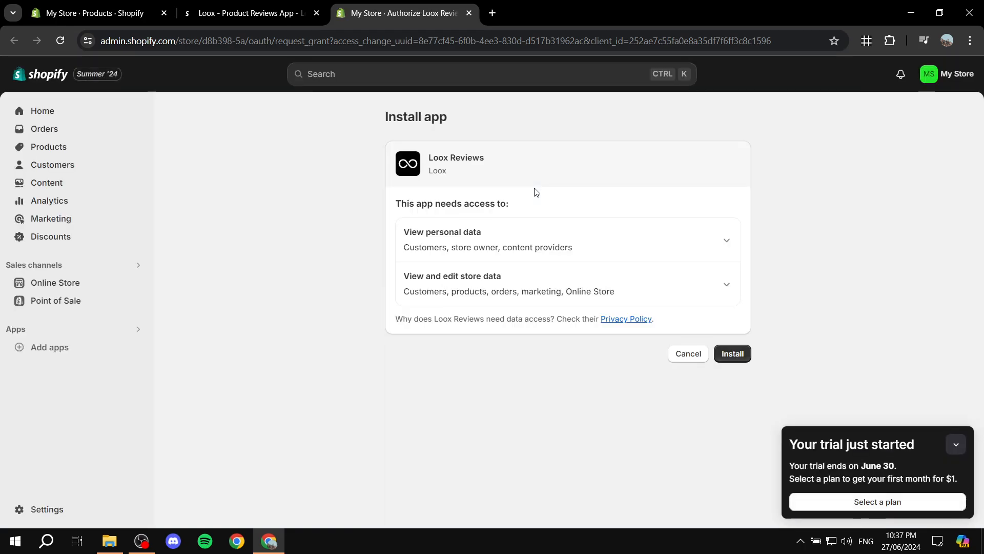
left_click(956, 444)
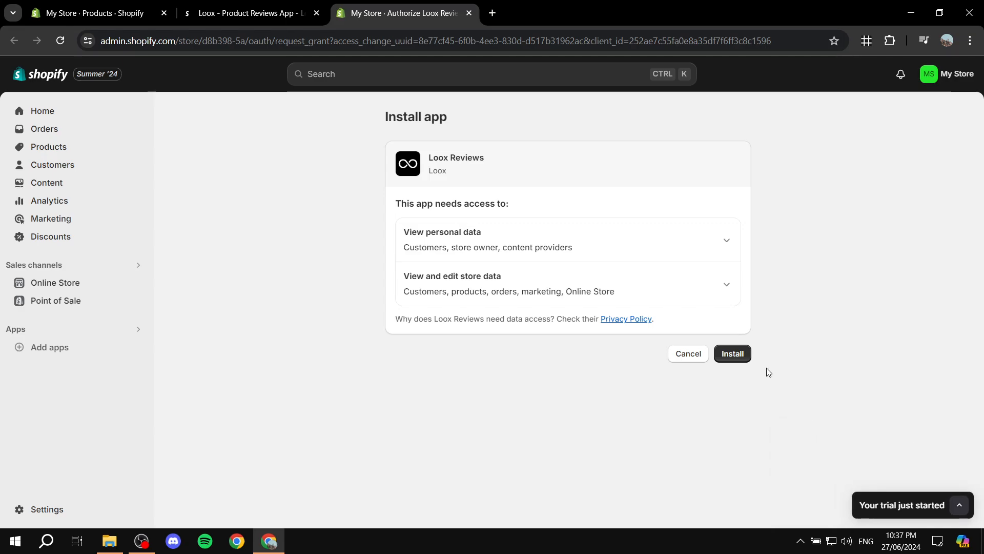
left_click(730, 354)
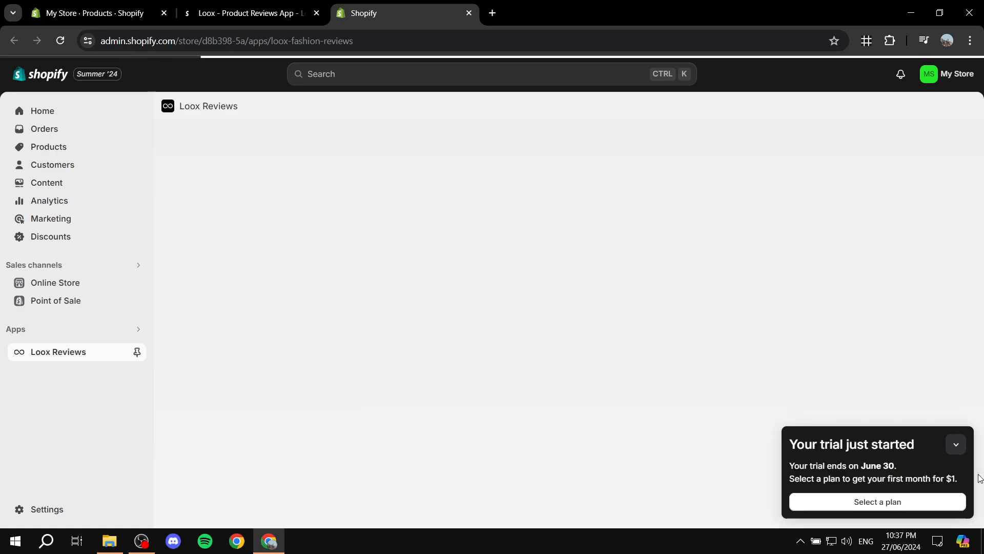
left_click(956, 446)
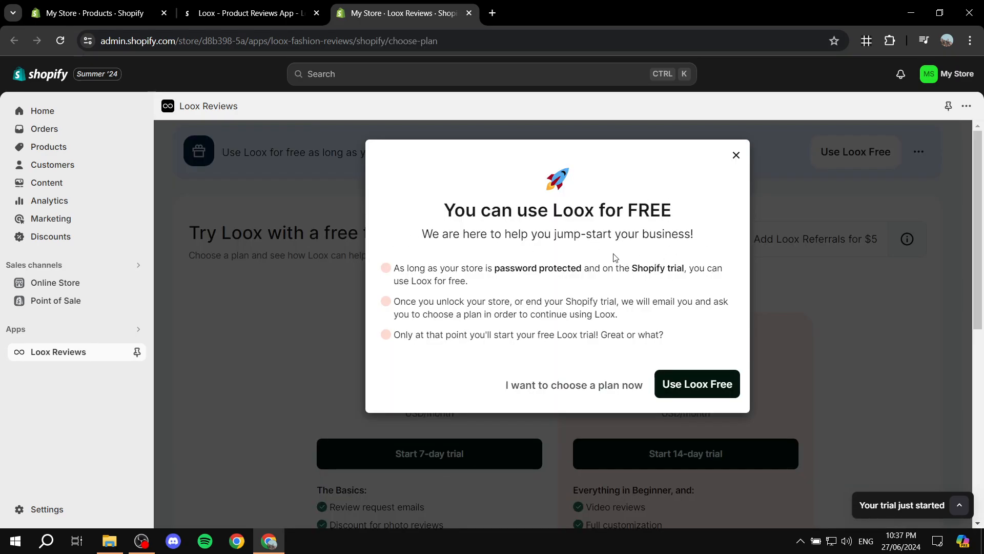
- Read the terms of the free Loox offer and continue past the Loox welcome screen to the primary language setup
left_click_drag(469, 216, 709, 213)
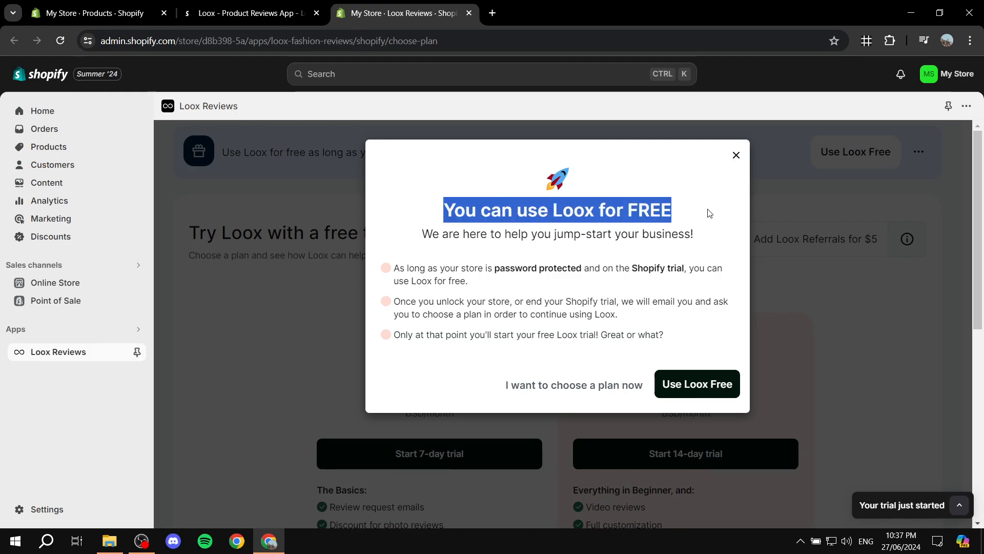
scroll(704, 226, "down", 1)
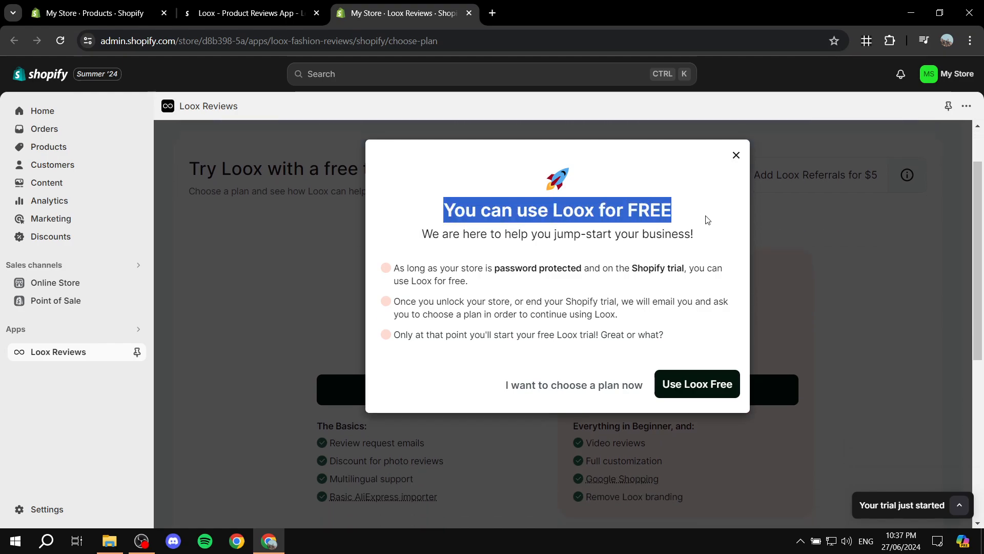
scroll(708, 220, "up", 1)
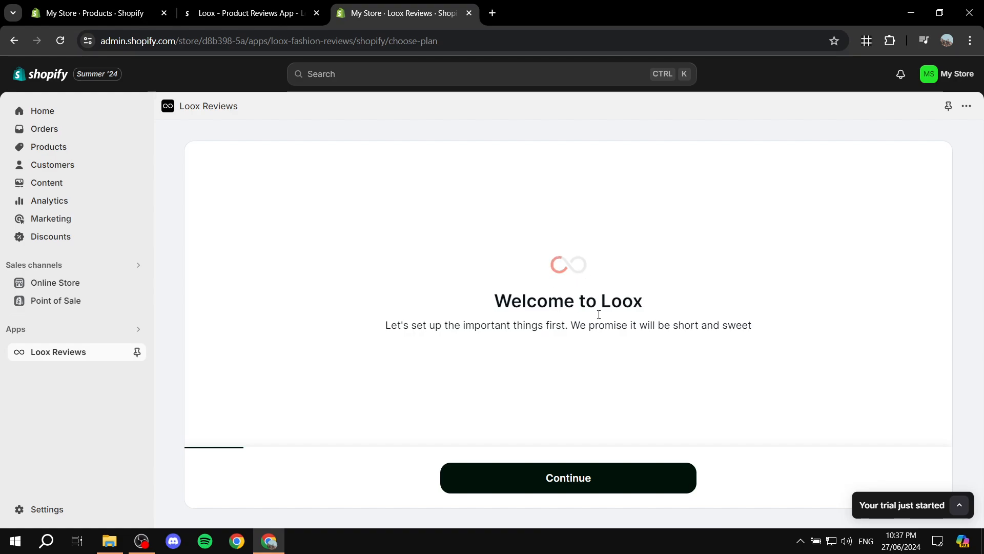
left_click(578, 482)
left_click(590, 478)
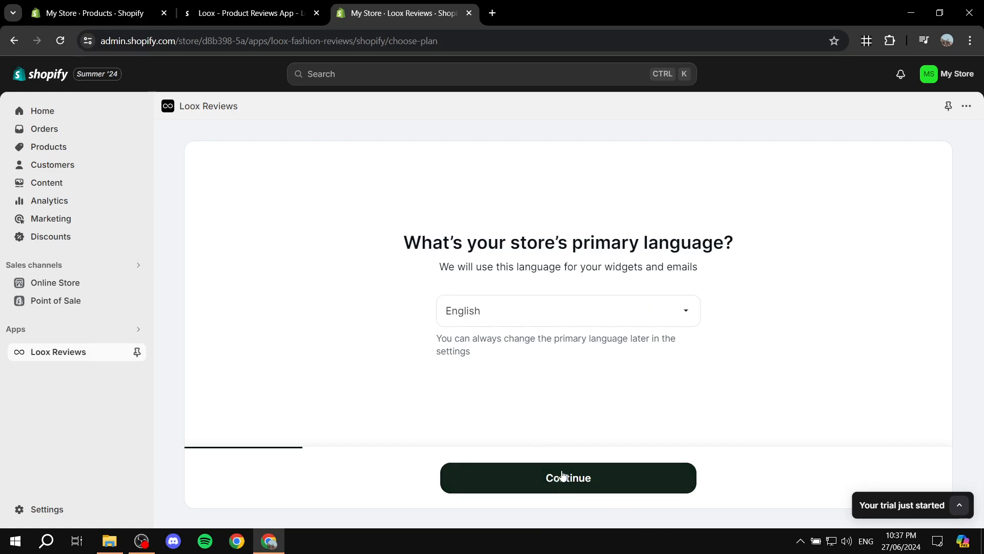
- Check the available primary languages, keep English for the widgets and emails, and continue to the colors and layout setup
left_click_drag(402, 243, 794, 247)
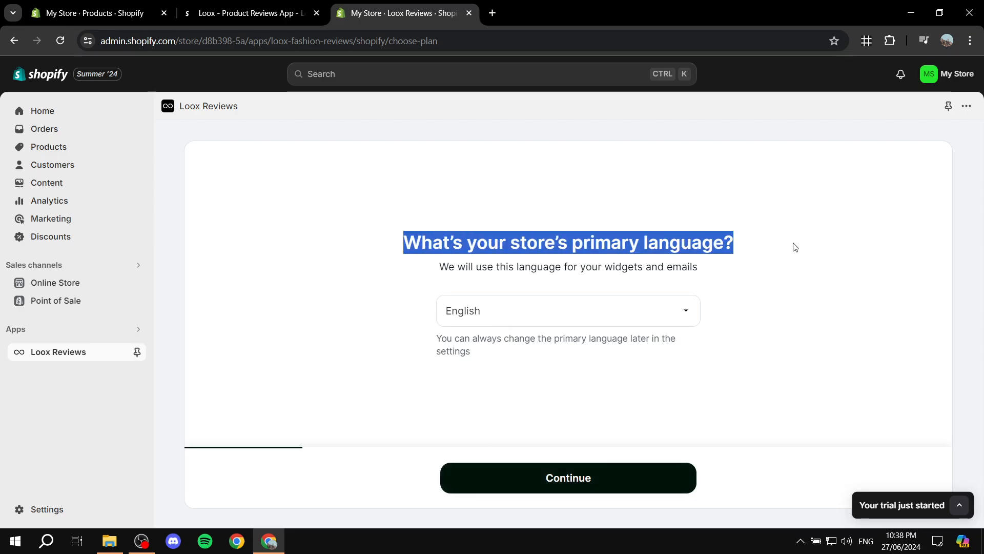
left_click(795, 247)
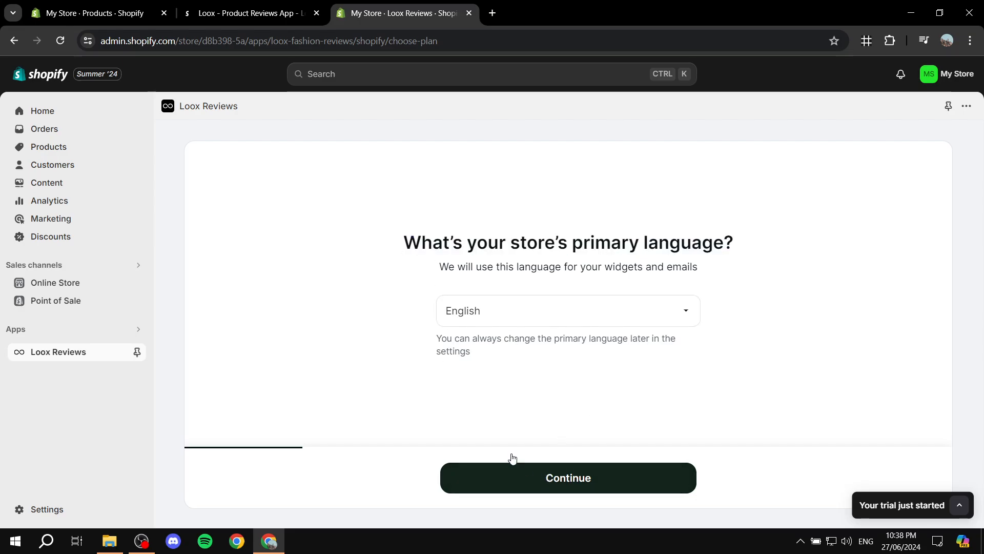
left_click(575, 310)
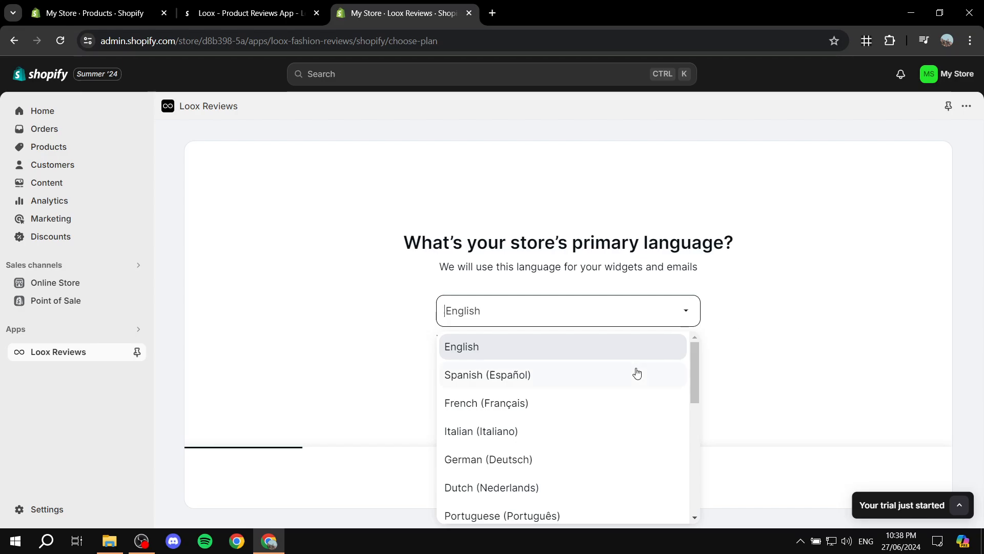
scroll(636, 373, "down", 7)
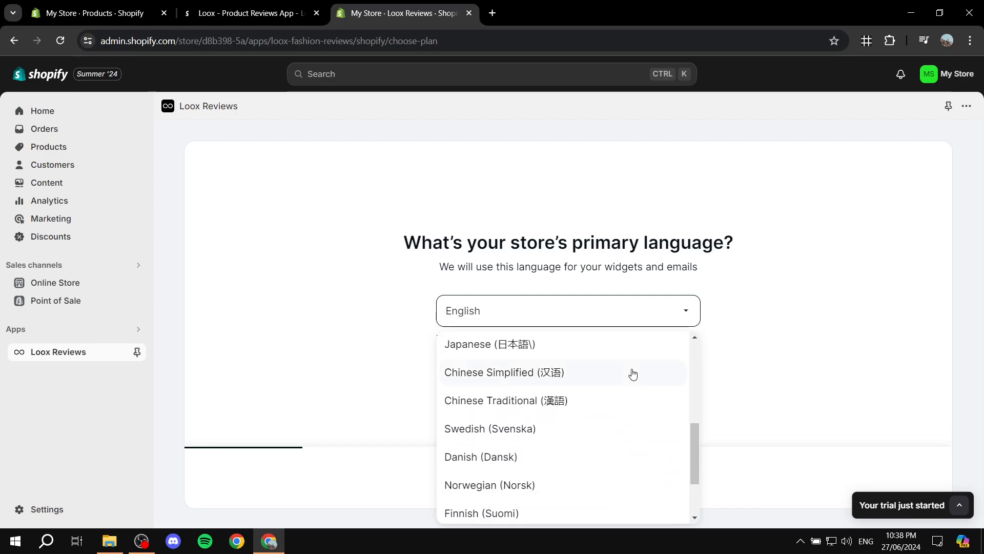
left_click(781, 313)
left_click(554, 478)
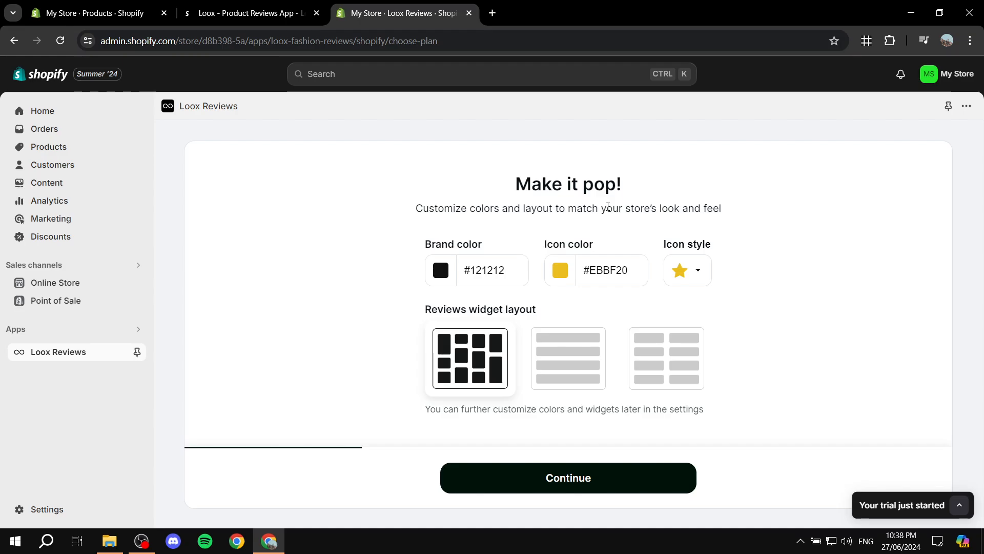
- Try the three reviews widget layouts and select the single-column list layout with full-width rows
left_click_drag(423, 210, 769, 193)
left_click(751, 215)
left_click(574, 369)
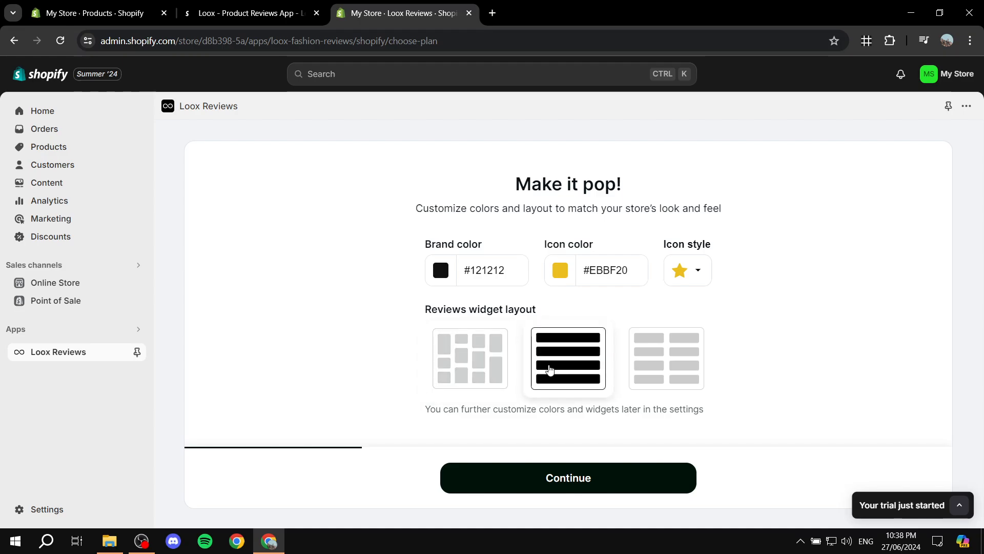
left_click(489, 368)
left_click(658, 366)
left_click(561, 363)
left_click(490, 364)
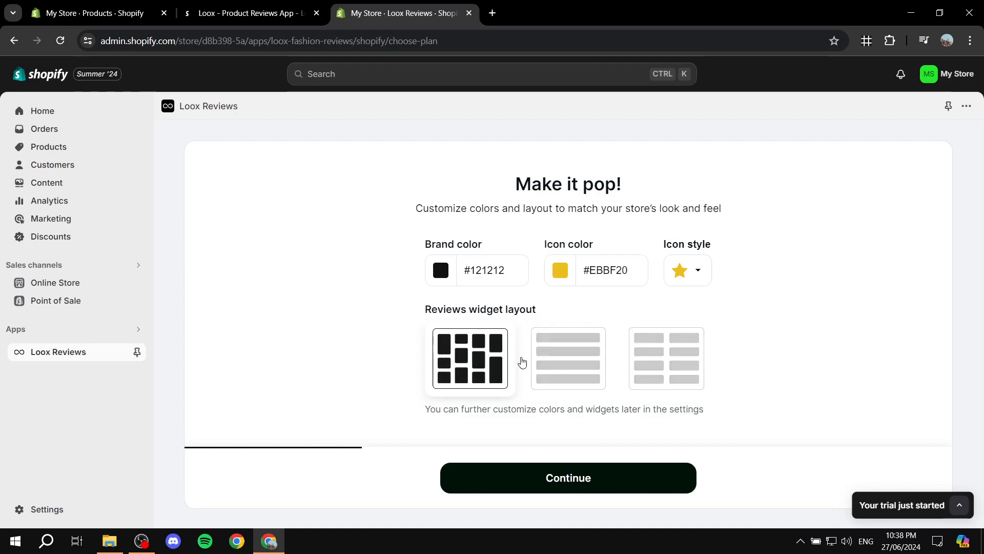
left_click(678, 377)
left_click(592, 357)
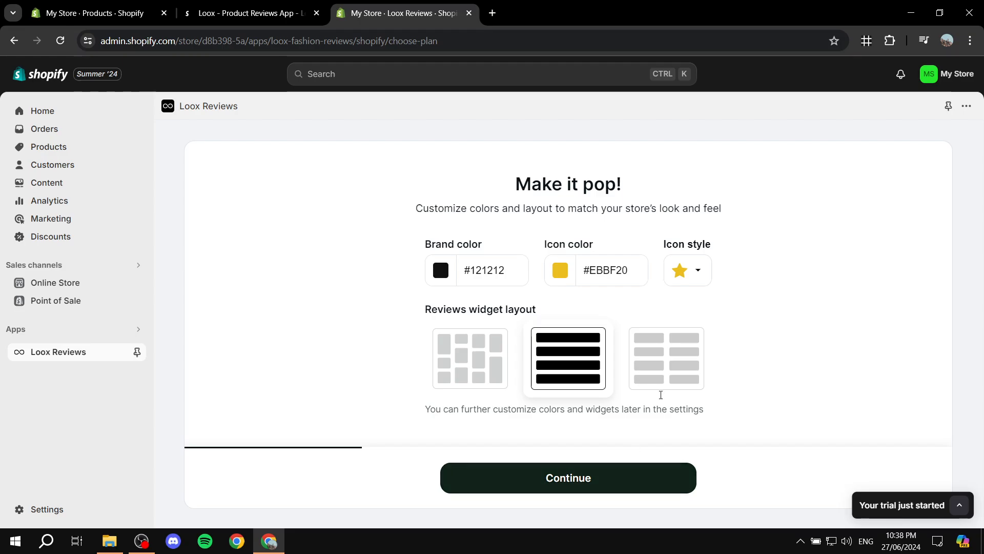
left_click(664, 372)
left_click(546, 367)
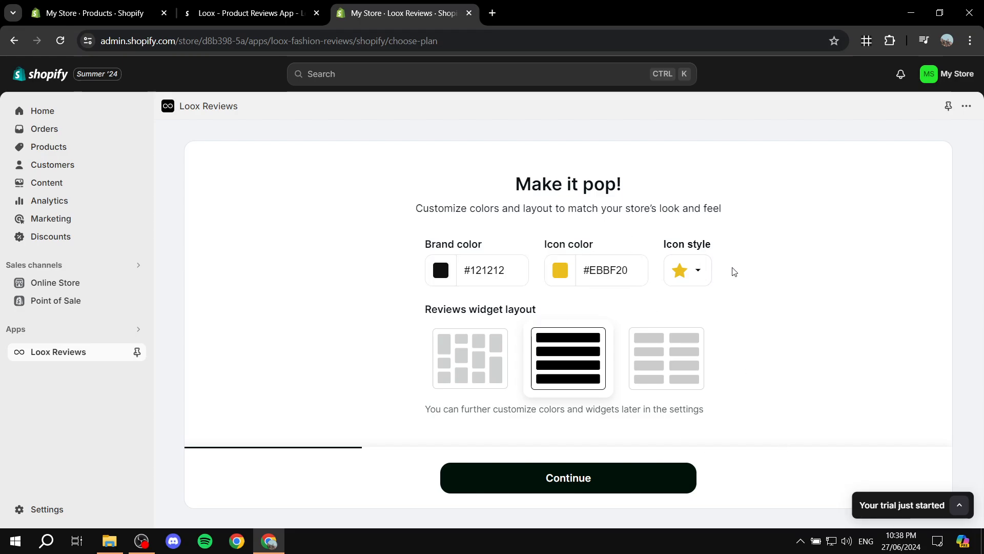
- Check the icon style options, keep the star, and continue to the review request timing
left_click(704, 272)
left_click(758, 268)
left_click(603, 478)
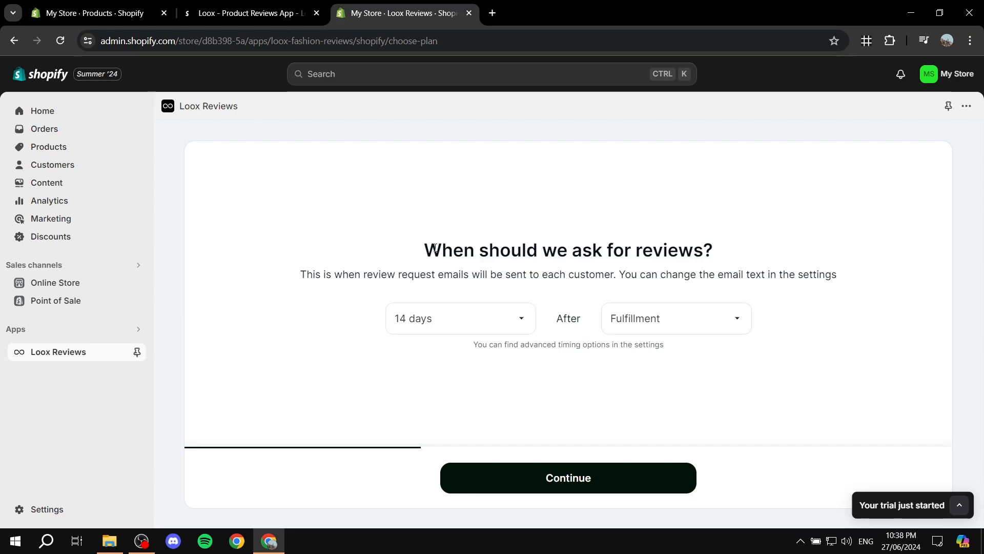
- Schedule the review request emails for 7 days after fulfillment and continue to the review discount setup
left_click_drag(437, 248, 756, 248)
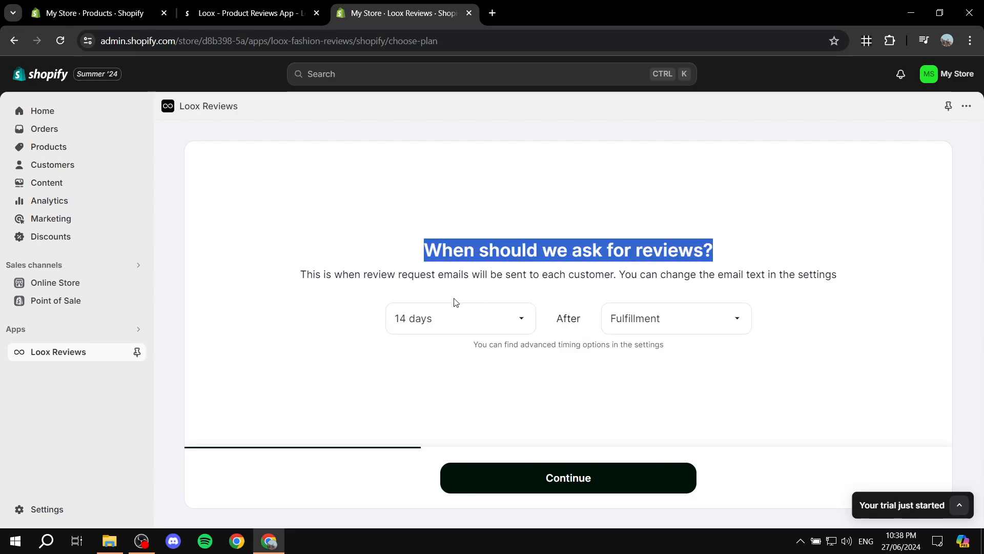
left_click_drag(301, 277, 830, 292)
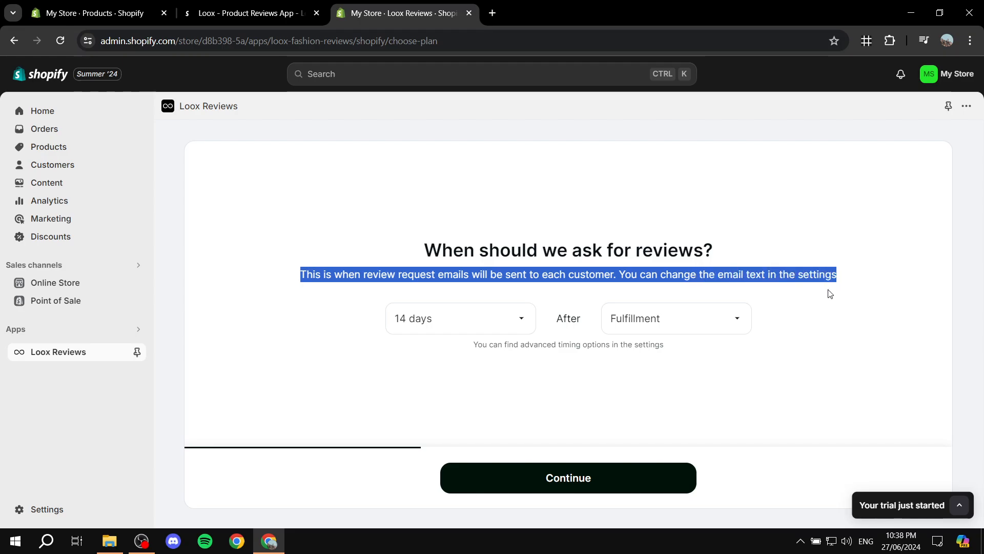
left_click(872, 295)
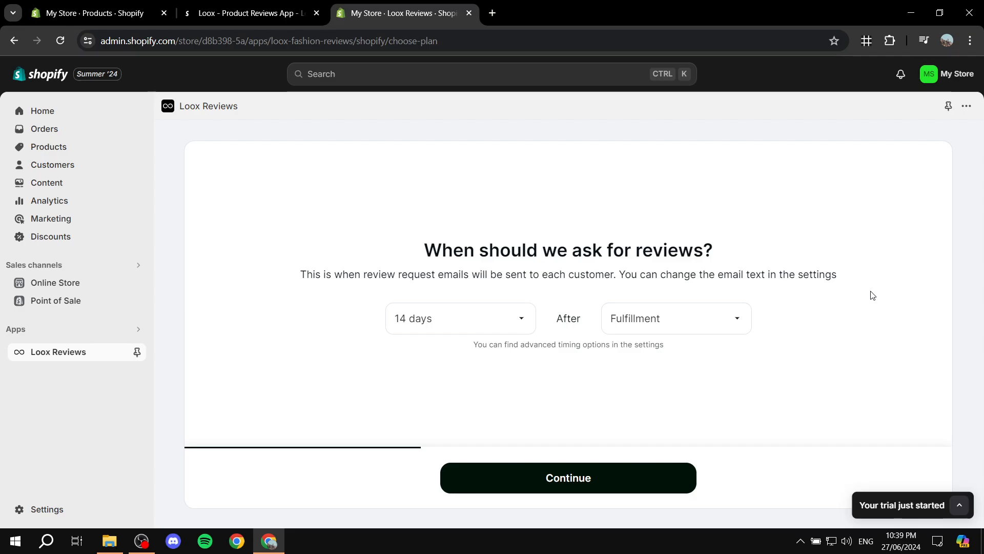
left_click(522, 318)
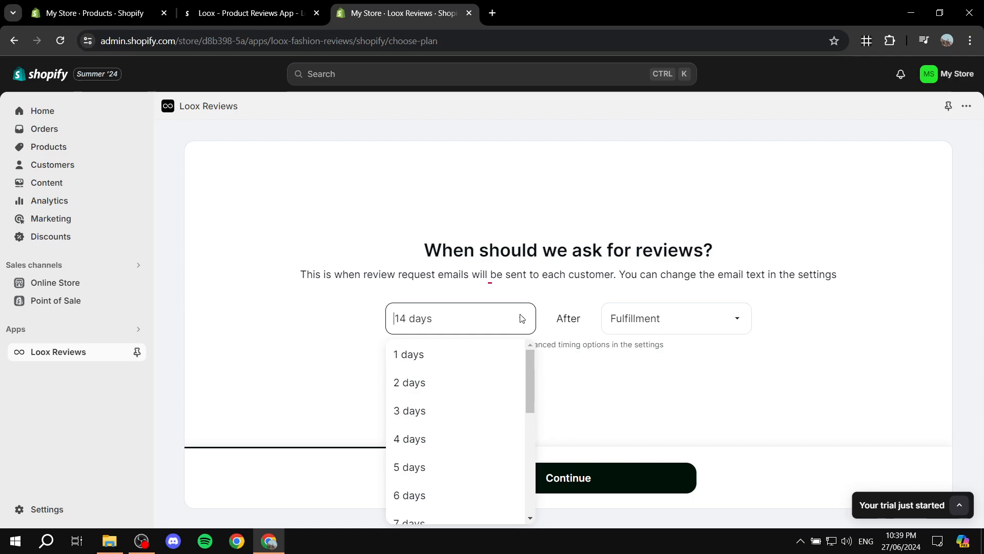
scroll(475, 398, "down", 2)
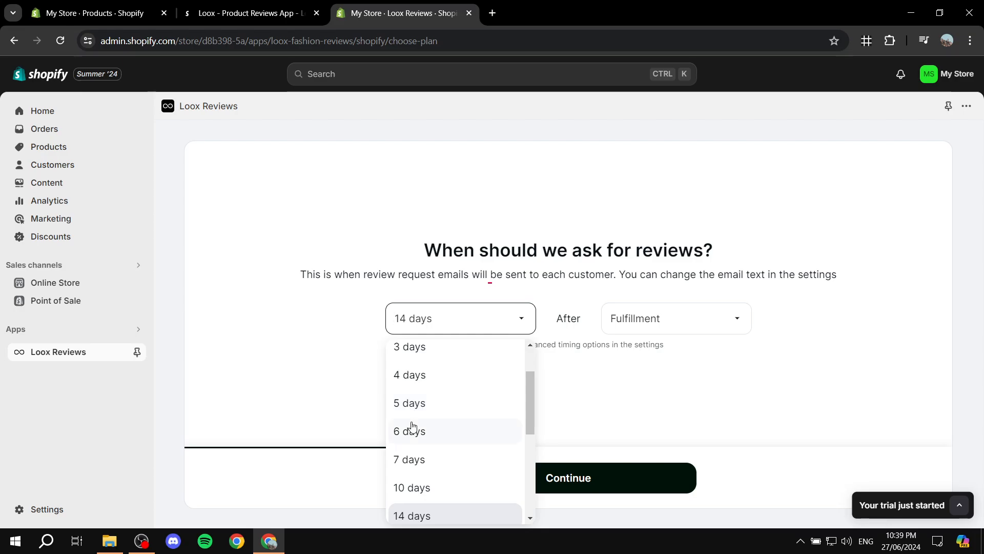
scroll(427, 439, "down", 1)
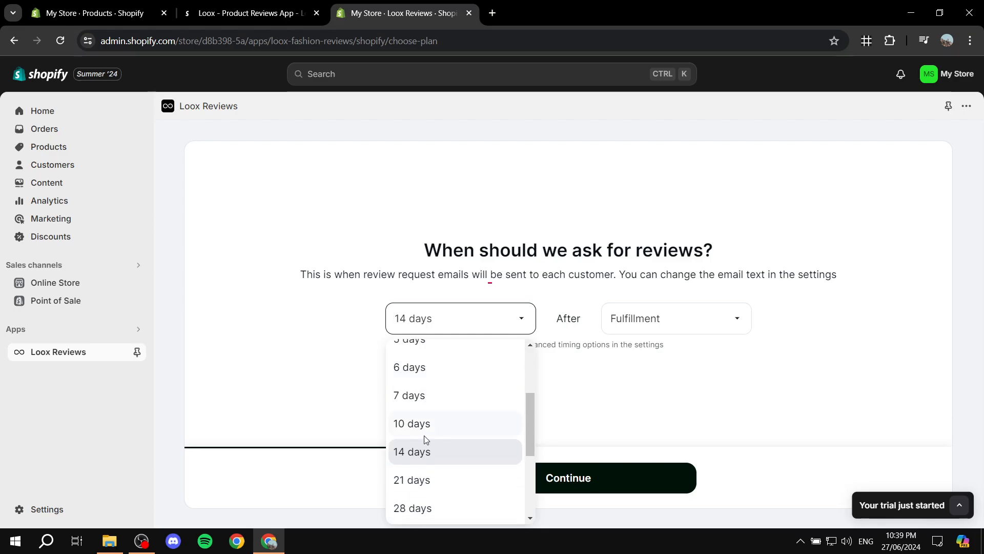
left_click(681, 325)
left_click(636, 351)
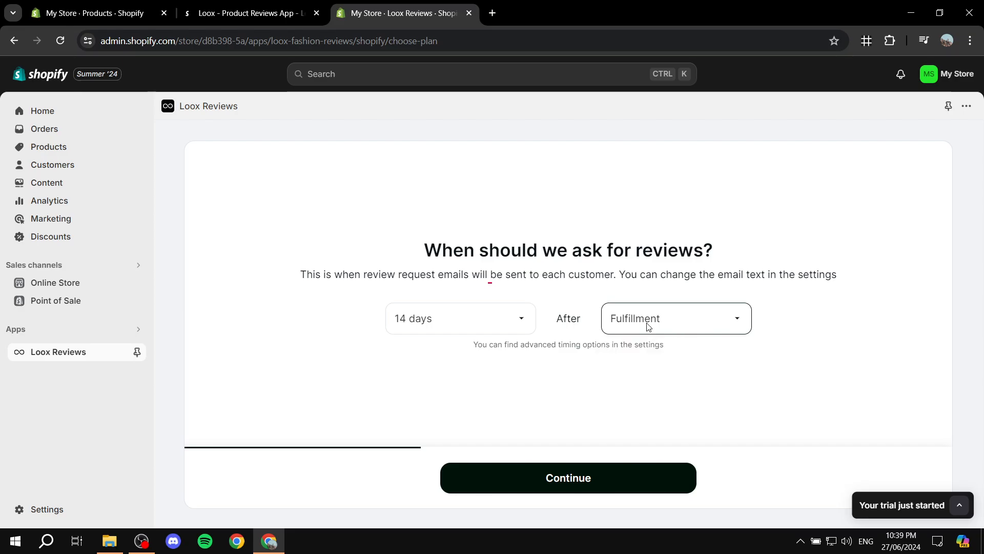
left_click(501, 326)
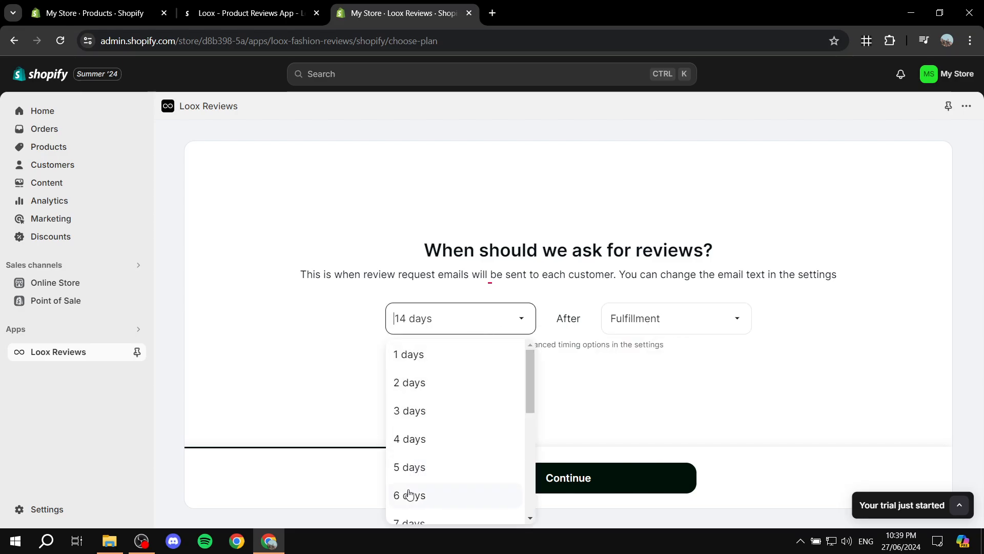
scroll(408, 494, "down", 1)
left_click(417, 459)
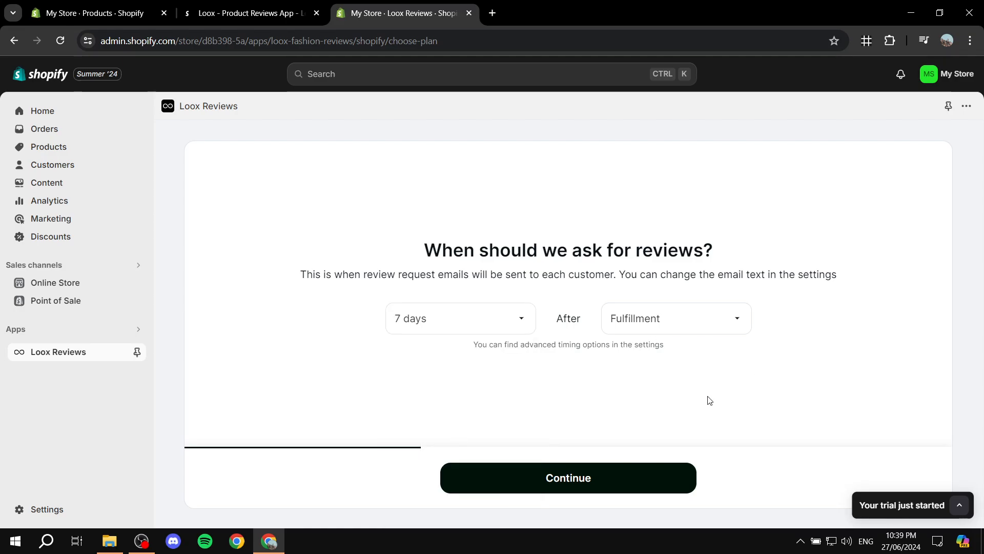
left_click(572, 473)
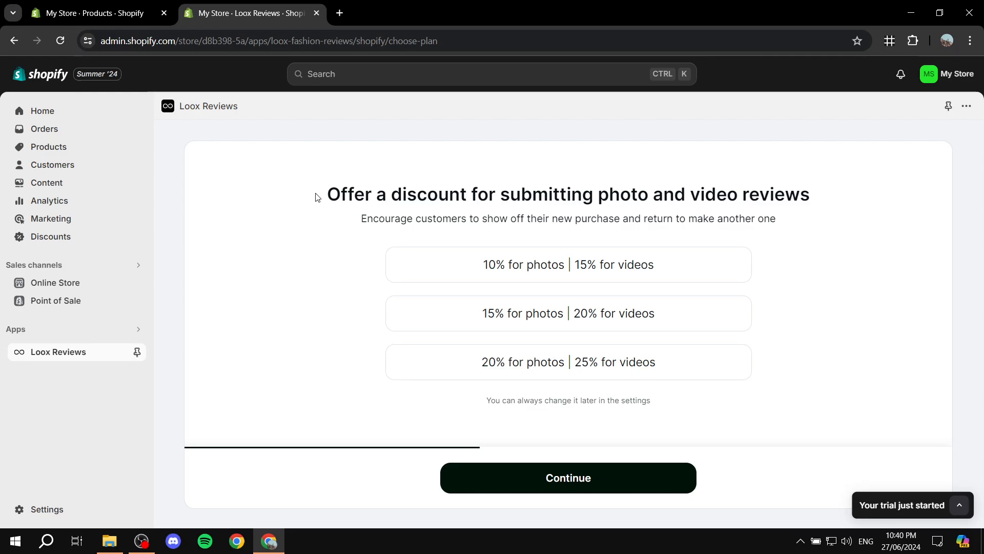
- Offer a discount of 10% for photo reviews and 15% for video reviews, and continue to the referrals program introduction
left_click_drag(317, 197, 839, 212)
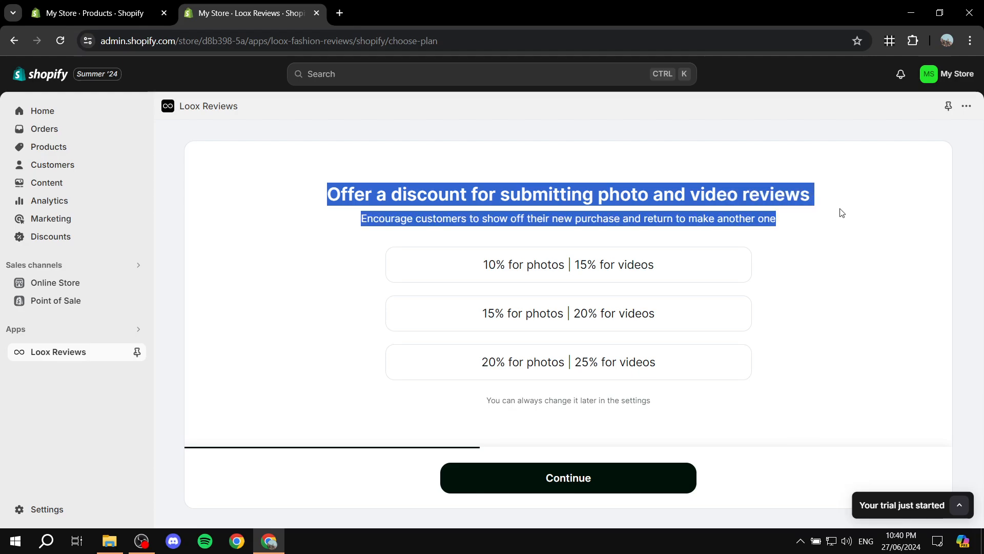
left_click(841, 212)
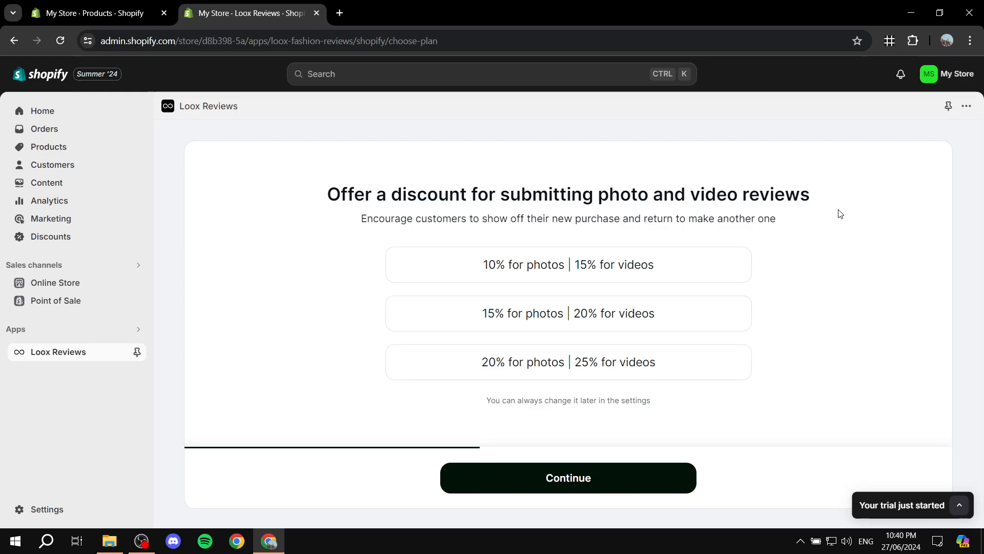
left_click(525, 265)
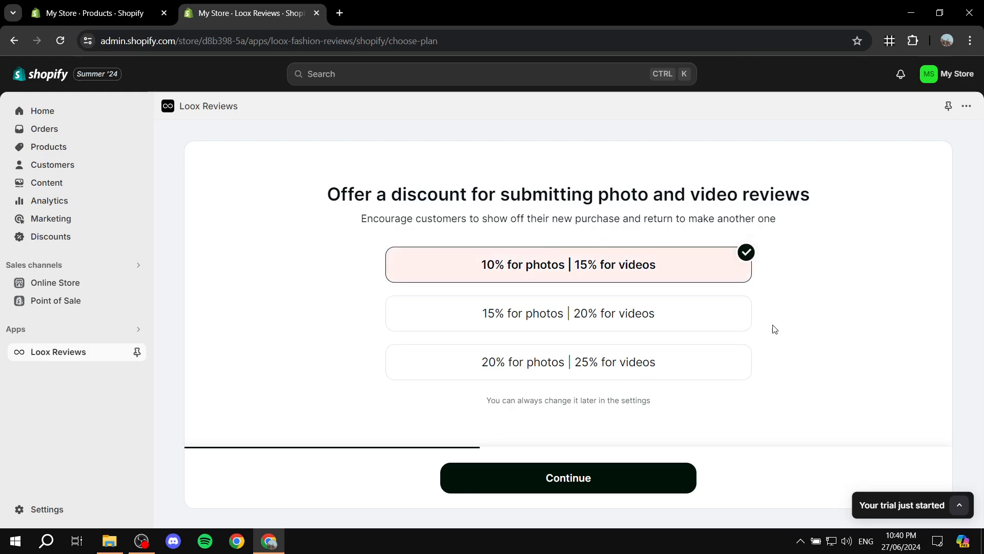
left_click(593, 264)
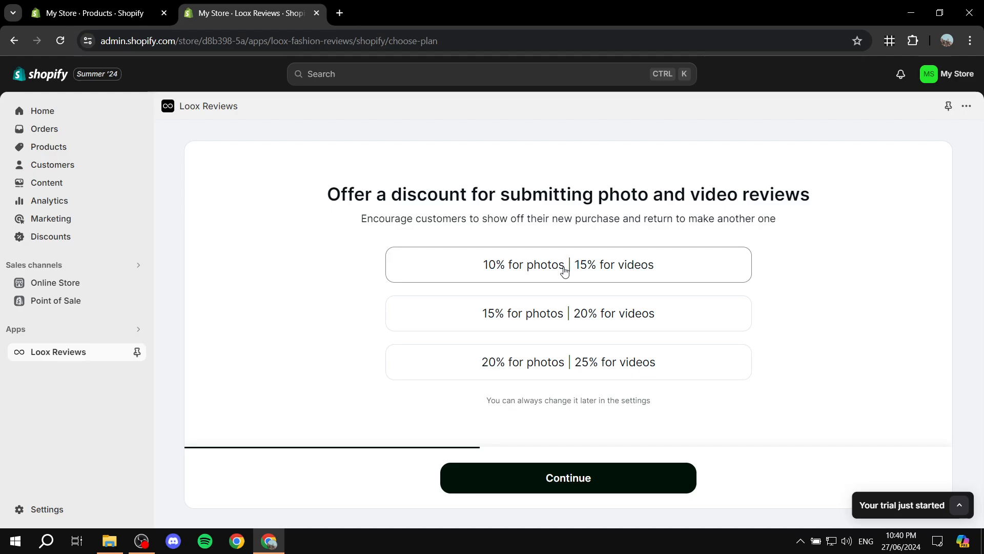
left_click(537, 269)
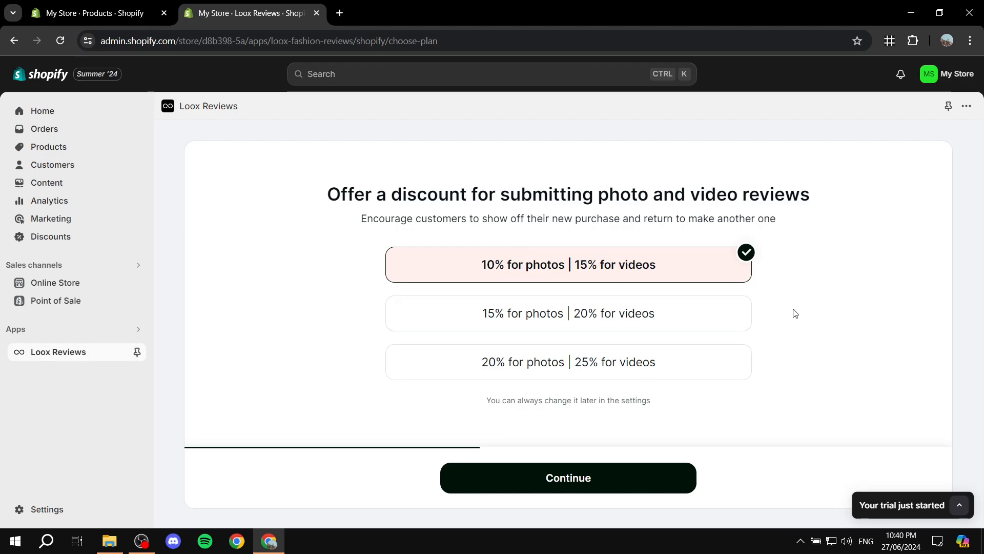
left_click(609, 482)
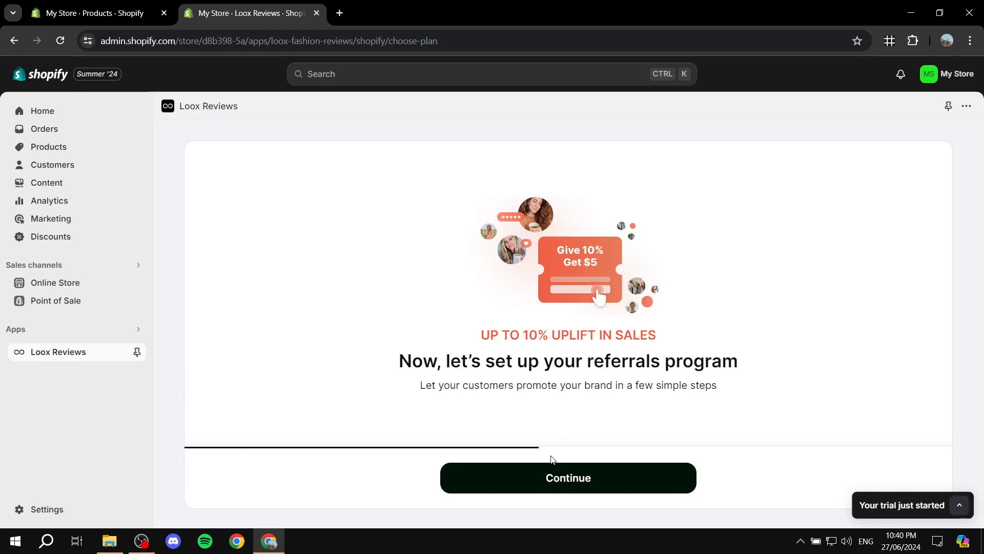
- Keep the Post-Purchase and Onsite Referrals widgets enabled and continue to the referral discounts and rewards
left_click(565, 480)
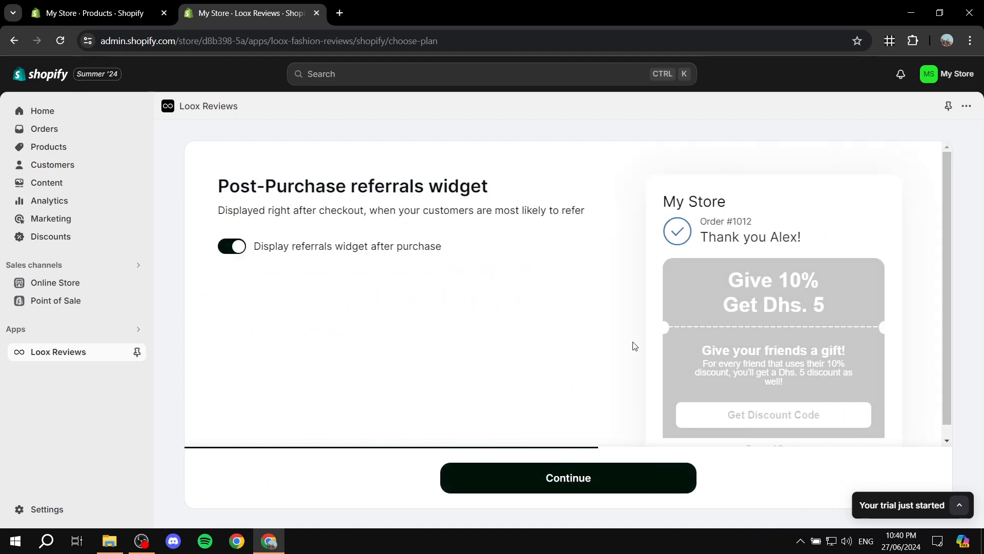
scroll(585, 353, "down", 1)
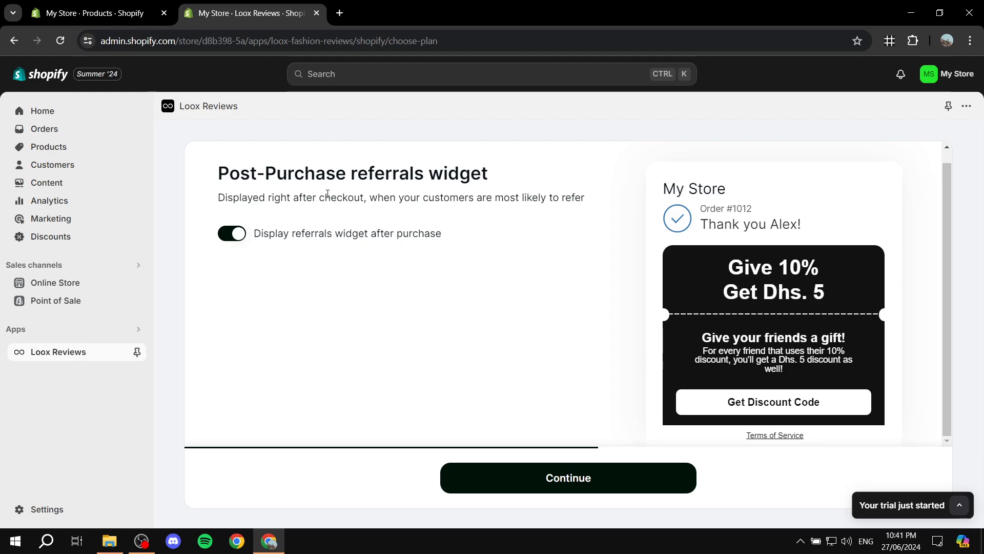
left_click_drag(323, 197, 370, 198)
left_click(370, 198)
left_click(528, 480)
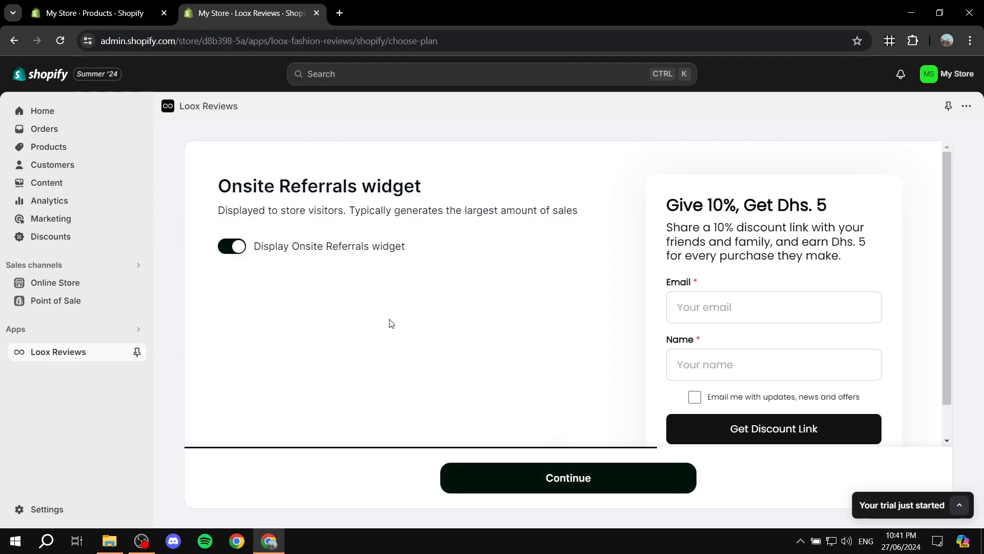
left_click(236, 247)
left_click(230, 248)
left_click(539, 480)
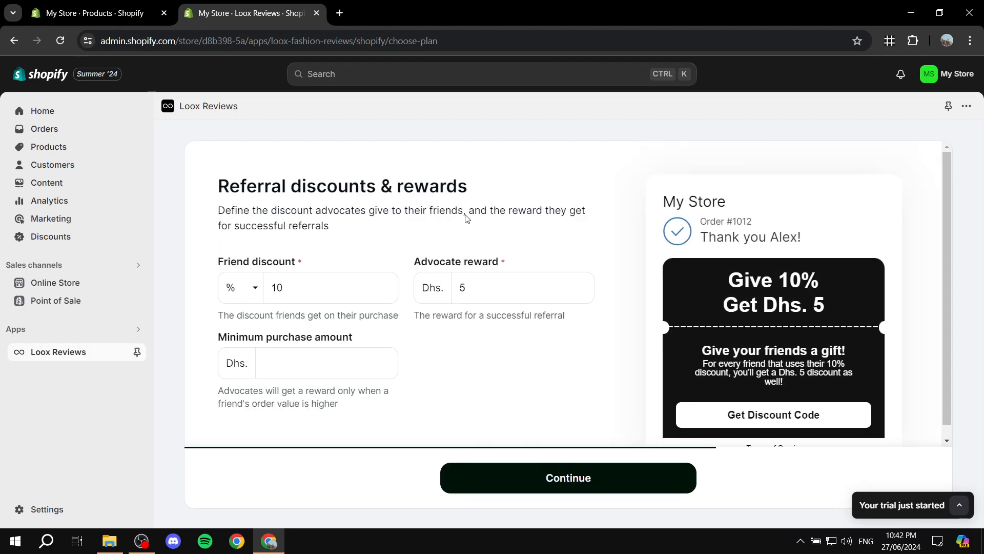
- Keep the 10% friend discount and Dhs. 5 advocate reward without a minimum purchase amount, and continue to the theme setup
left_click_drag(218, 181, 489, 190)
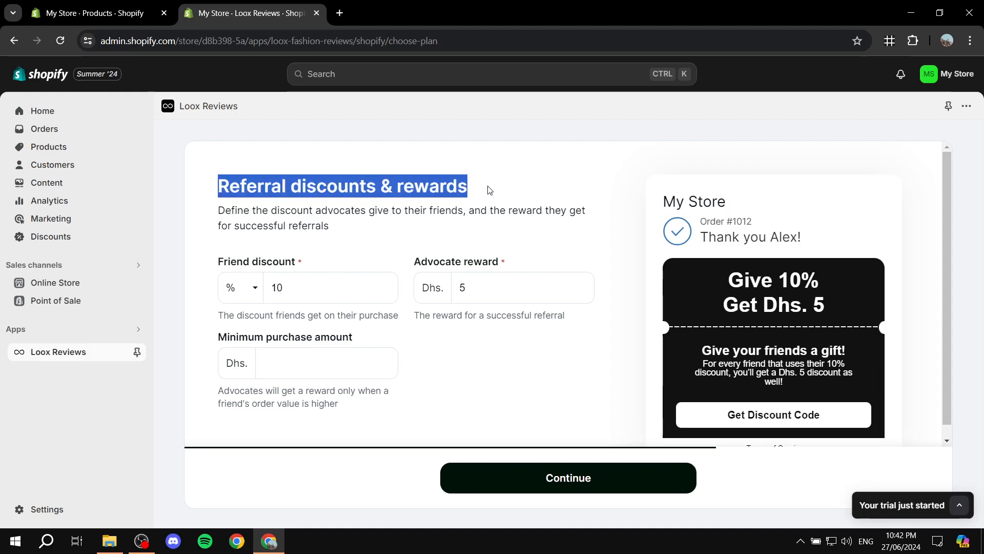
left_click(489, 191)
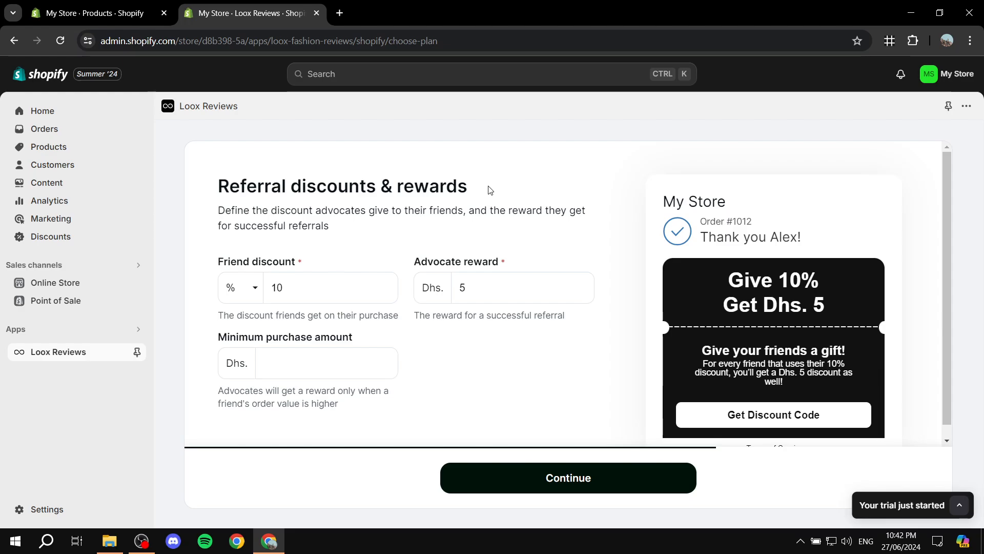
left_click(494, 290)
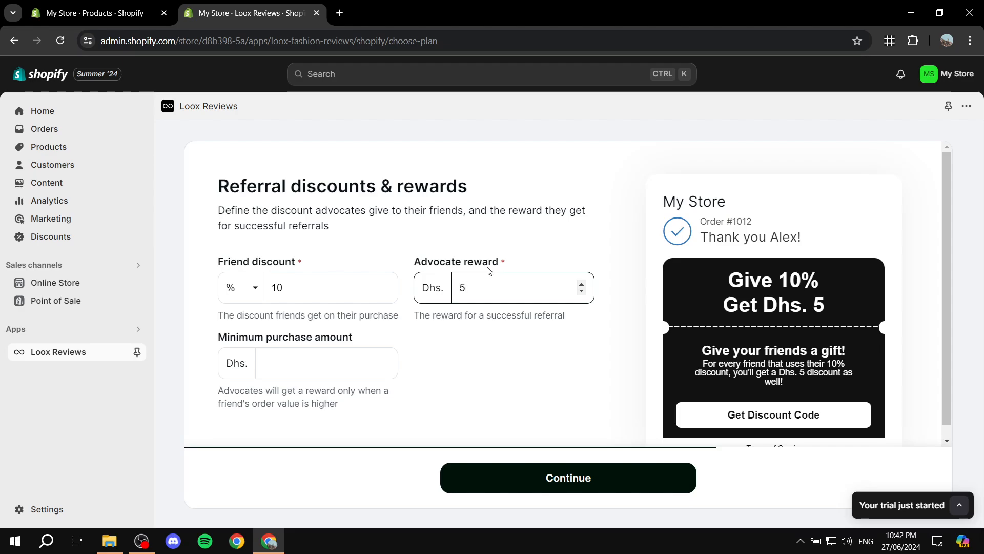
left_click(528, 466)
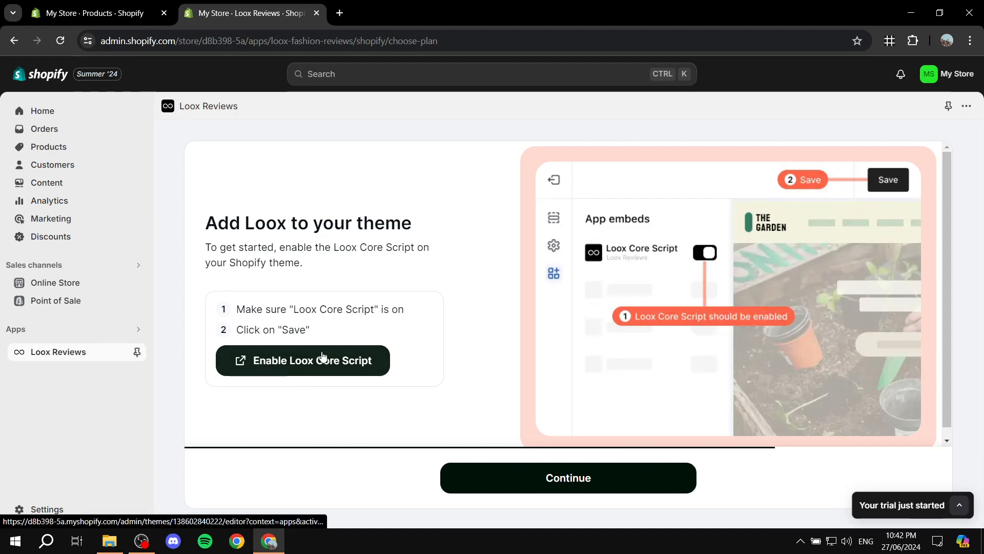
- Enable the Loox Core Script app embed in the live Dawn theme, save it, and return to the Loox onboarding
left_click(288, 365)
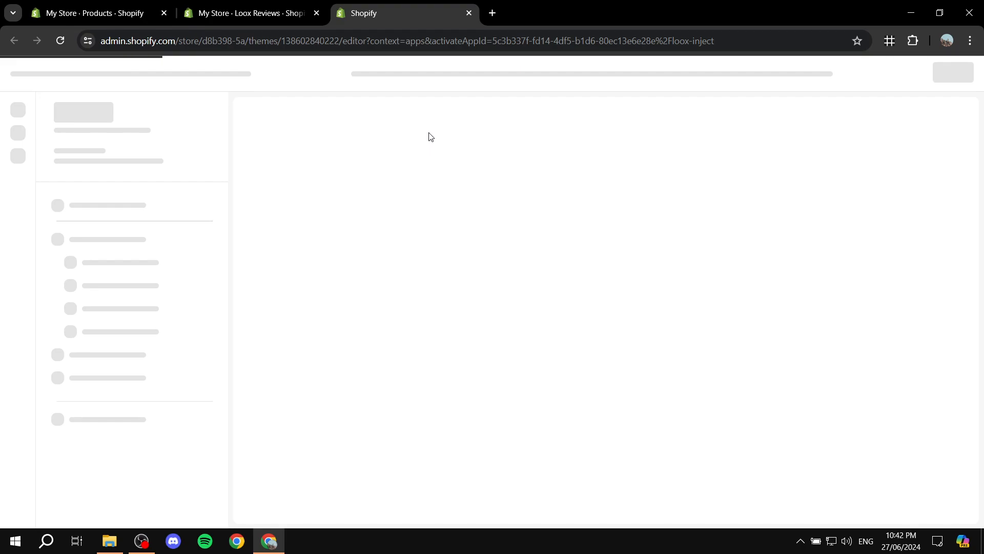
left_click(246, 13)
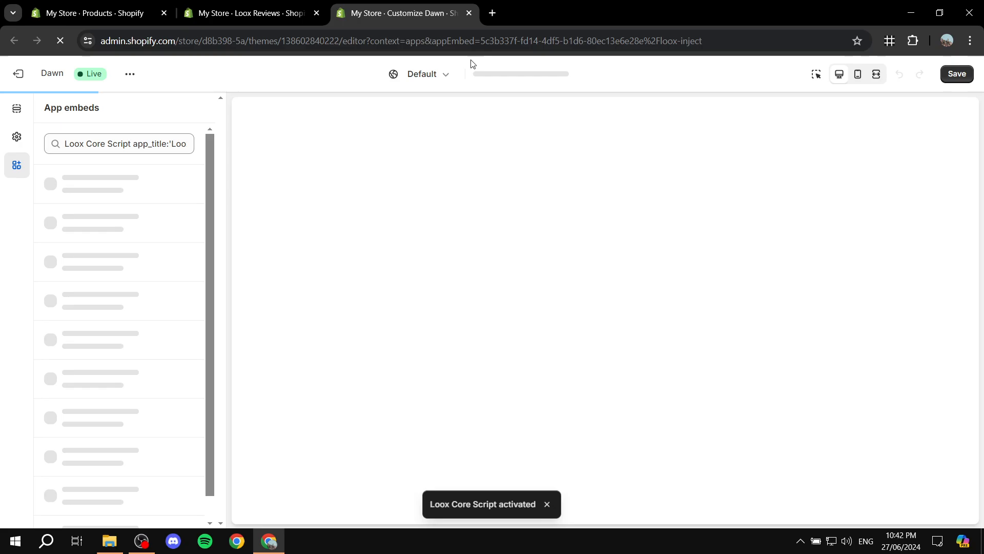
left_click(212, 4)
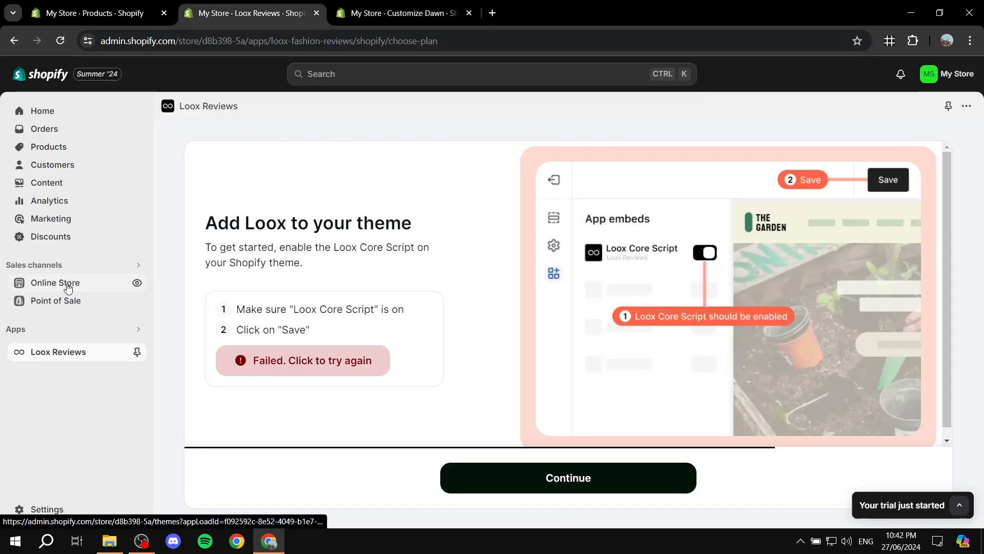
left_click(404, 13)
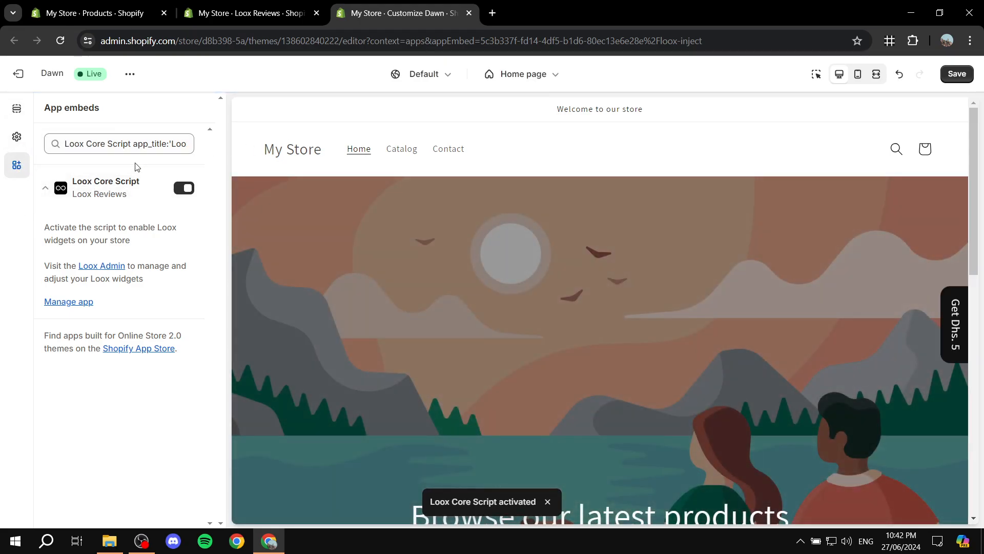
left_click(186, 189)
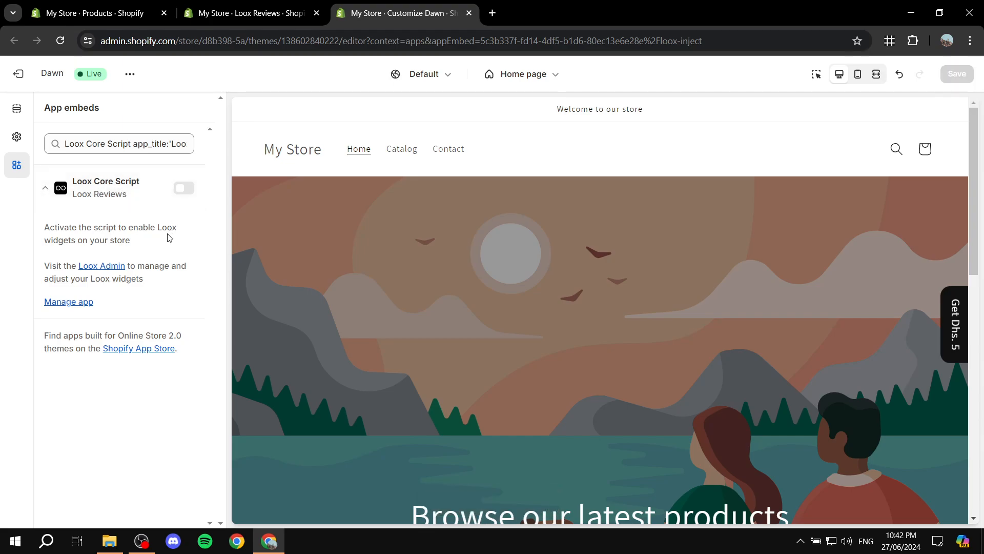
left_click(183, 195)
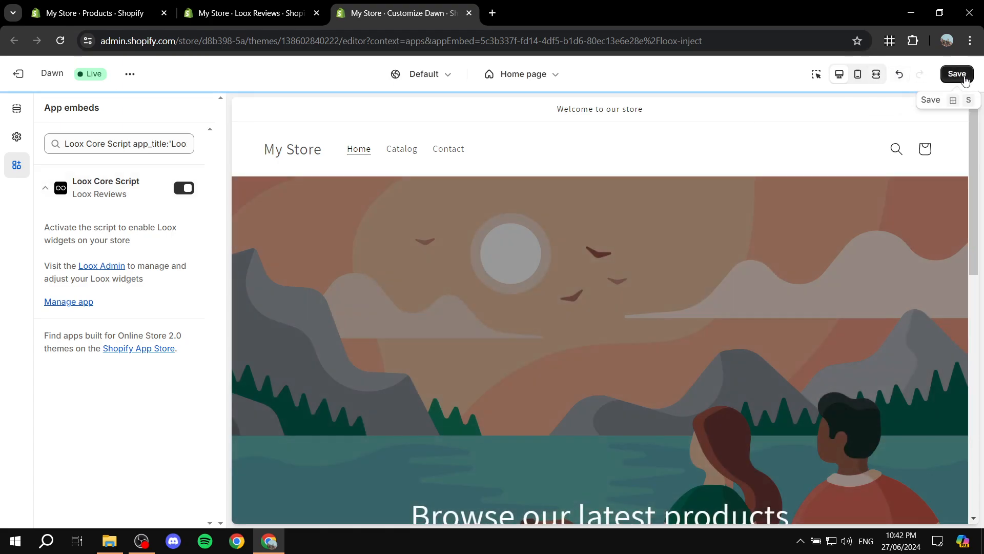
left_click(957, 78)
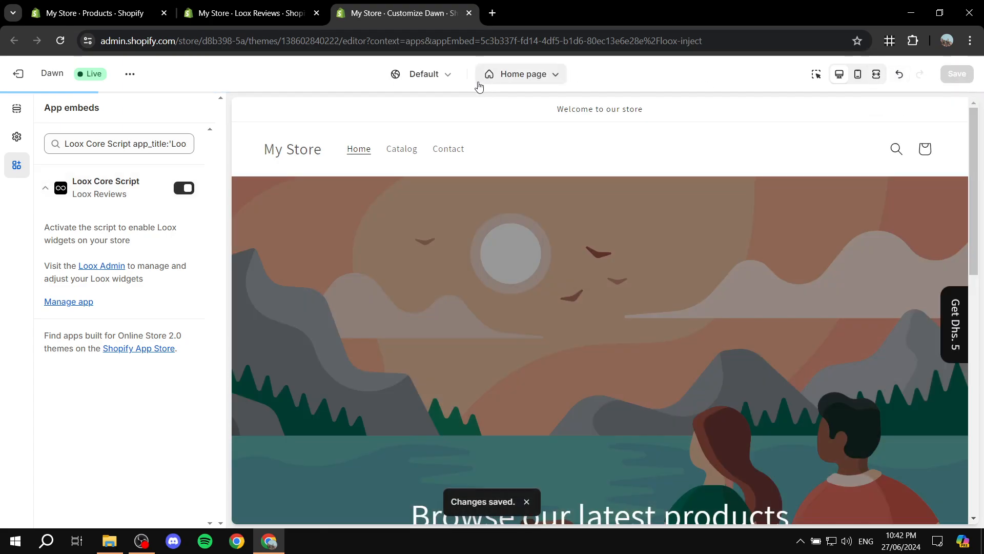
left_click(469, 13)
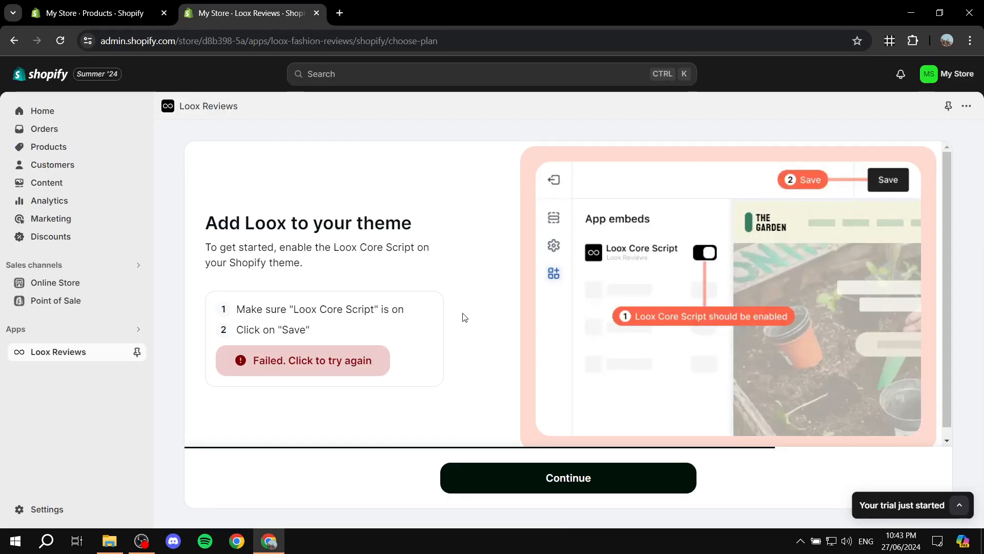
- Retry the Loox Core Script verification and continue to the Product Reviews Widget setup
left_click(344, 362)
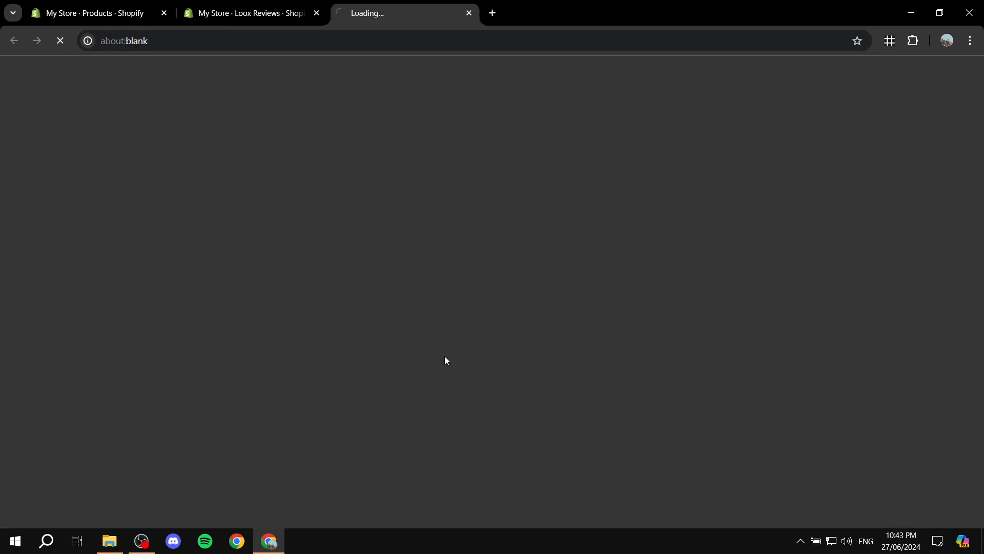
left_click(468, 14)
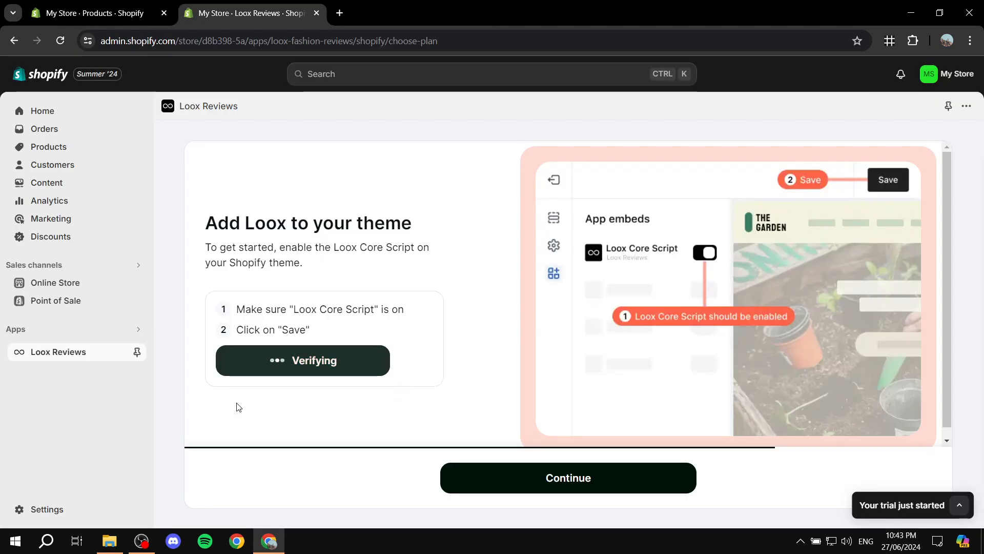
left_click(587, 482)
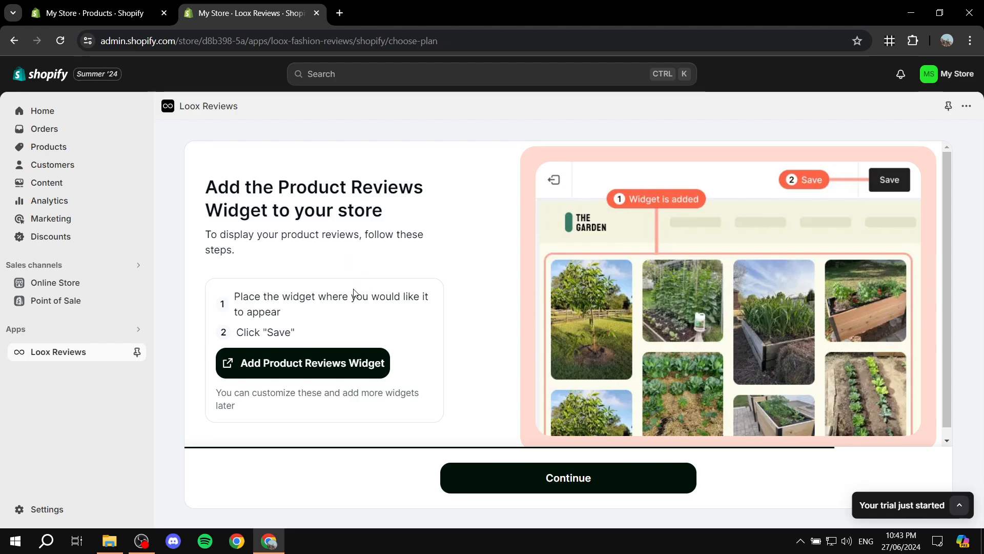
- Add the Product Reviews Widget to the default product template and dismiss the placement hint
left_click(314, 364)
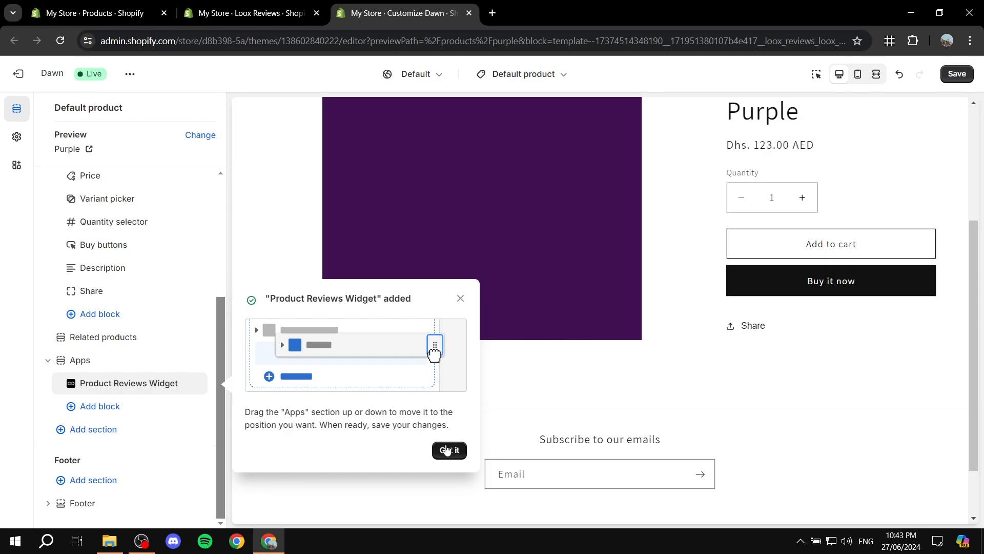
left_click(448, 451)
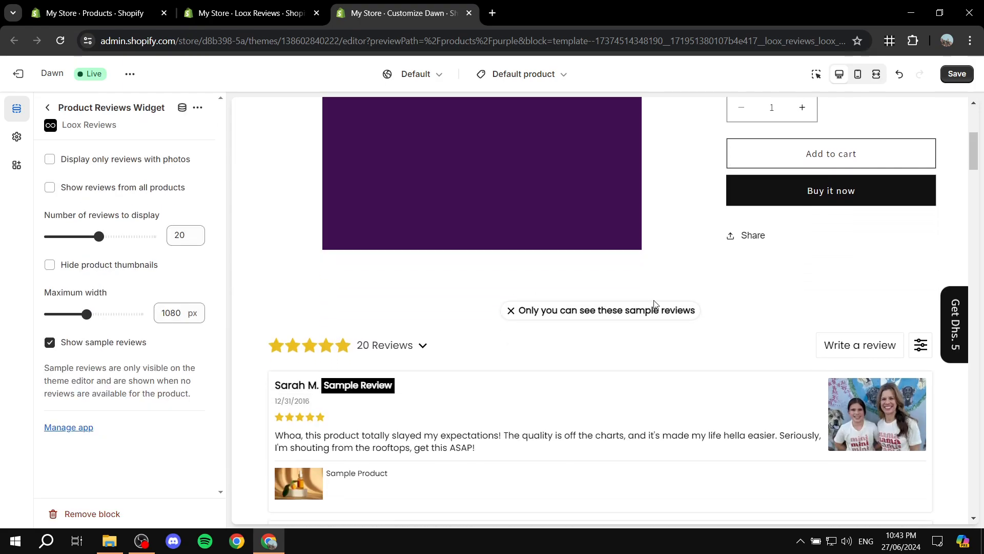
- Examine the sample reviews on the Purple product page preview alongside the Product Reviews Widget's display settings
scroll(525, 336, "down", 9)
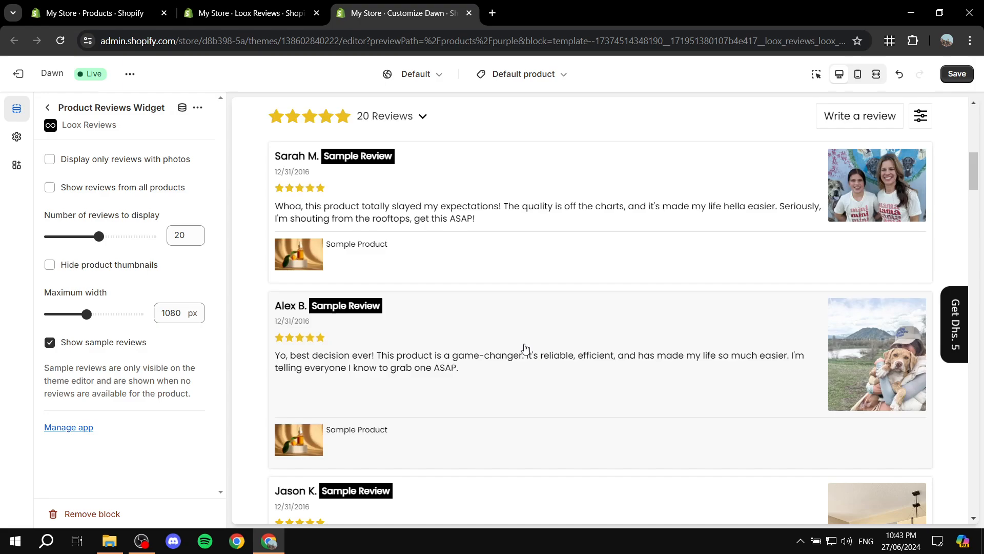
scroll(564, 361, "up", 12)
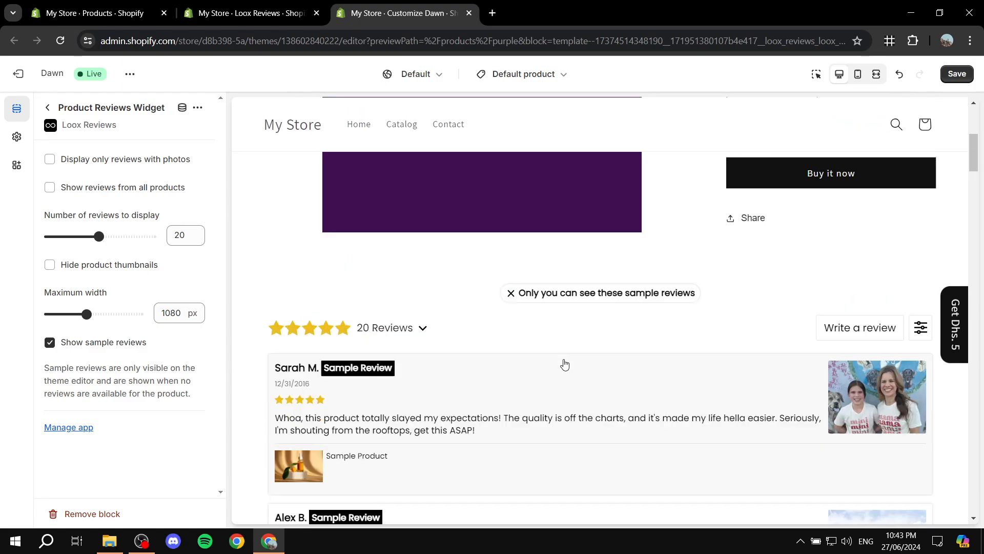
scroll(533, 373, "down", 1)
scroll(489, 364, "up", 3)
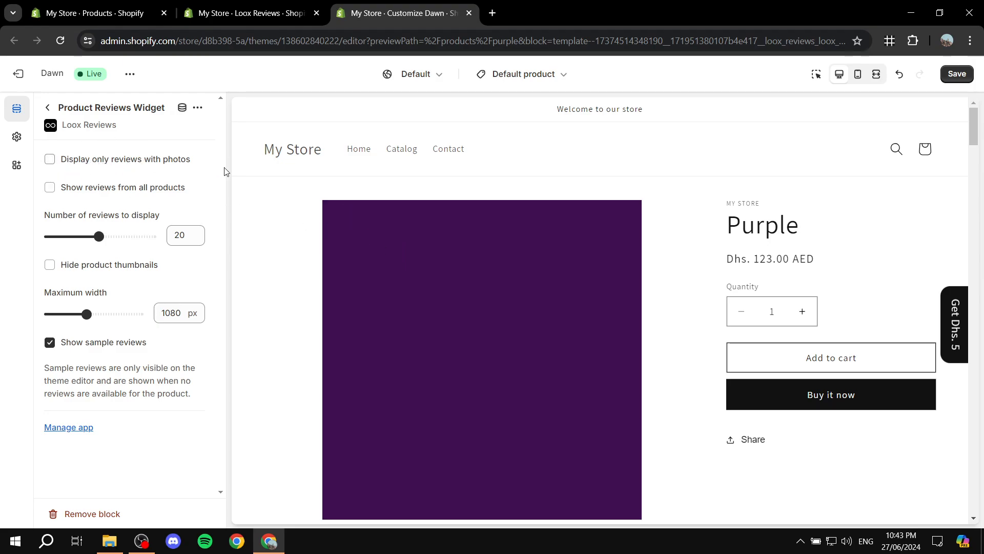
scroll(320, 235, "down", 2)
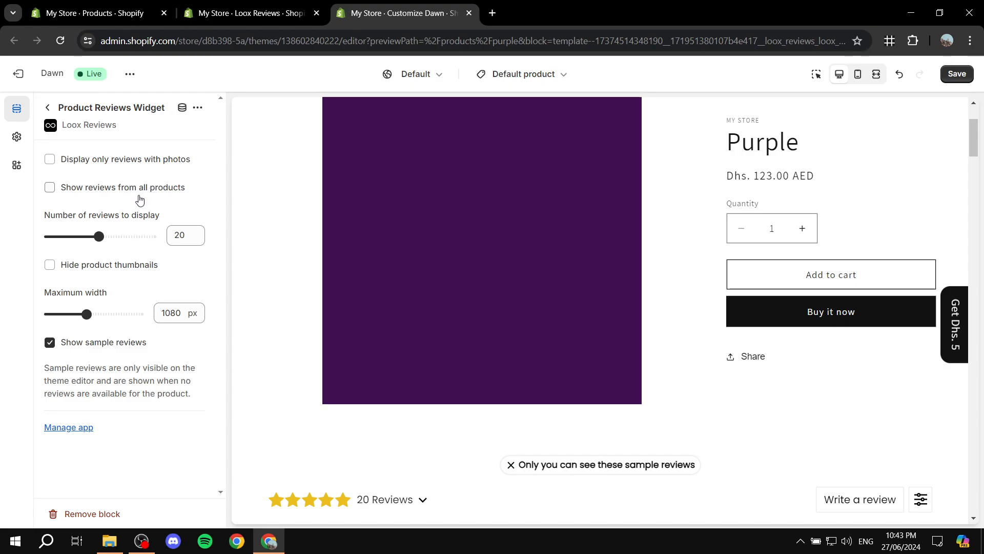
scroll(464, 446, "down", 2)
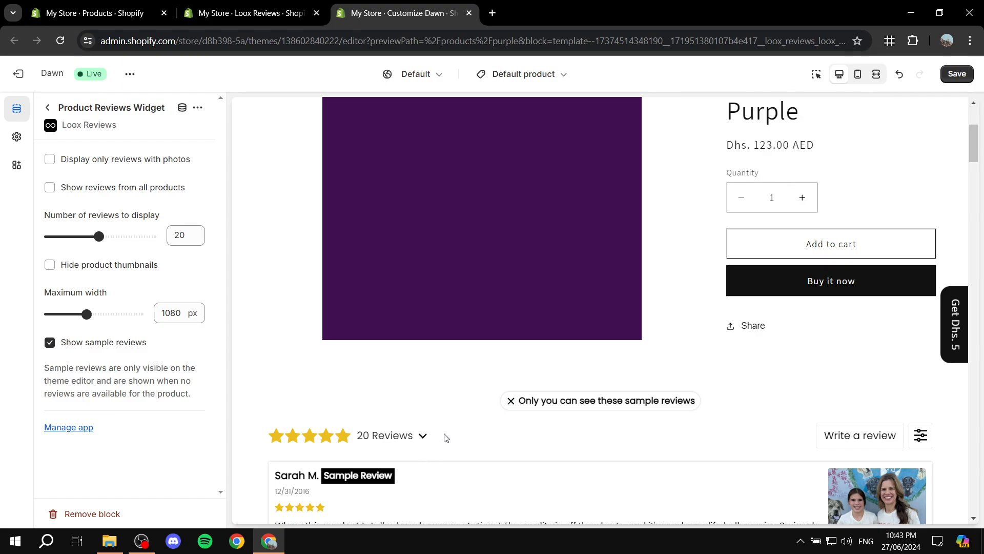
scroll(445, 437, "up", 2)
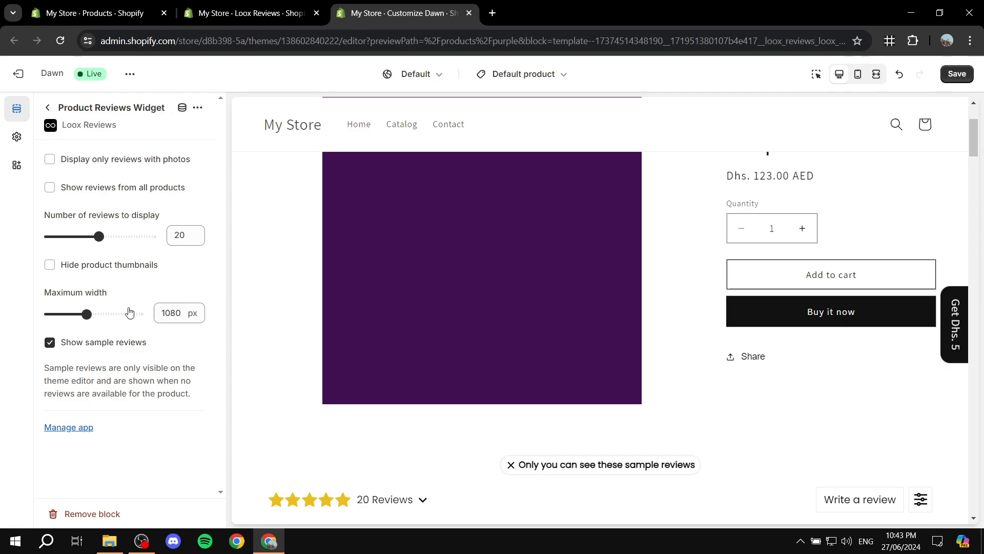
scroll(410, 359, "down", 3)
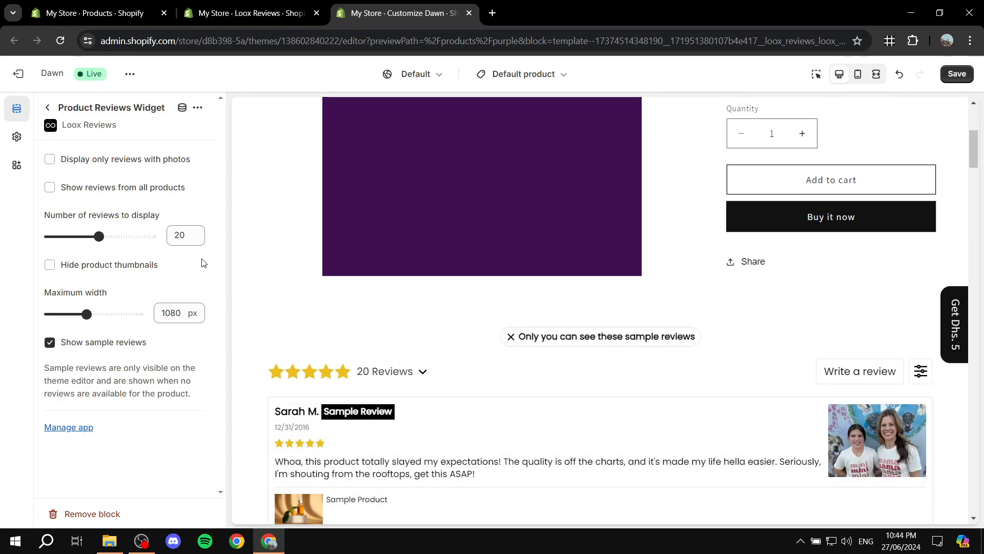
- Set the Product Reviews Widget's maximum width to 800 px, then save the theme and close the editor
left_click_drag(98, 315, 70, 314)
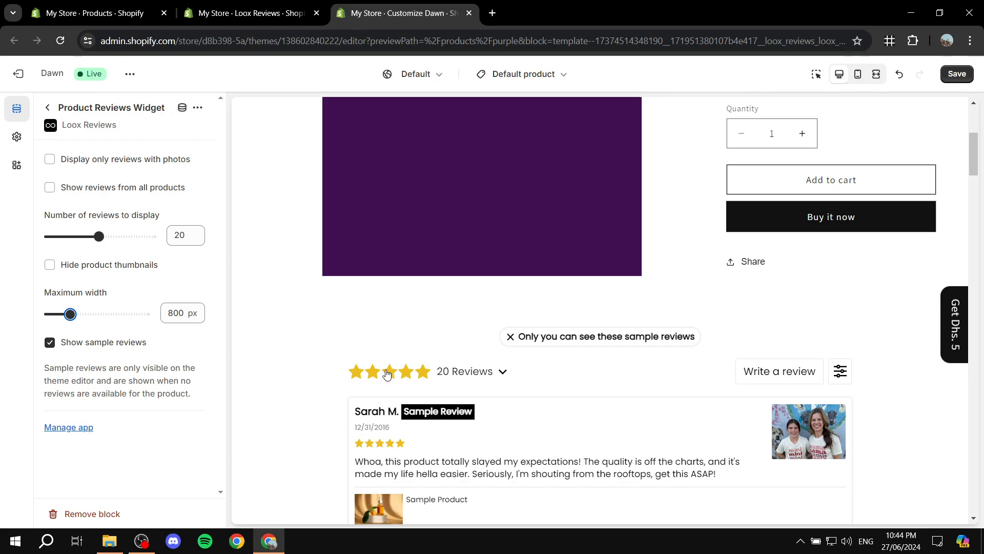
left_click(961, 76)
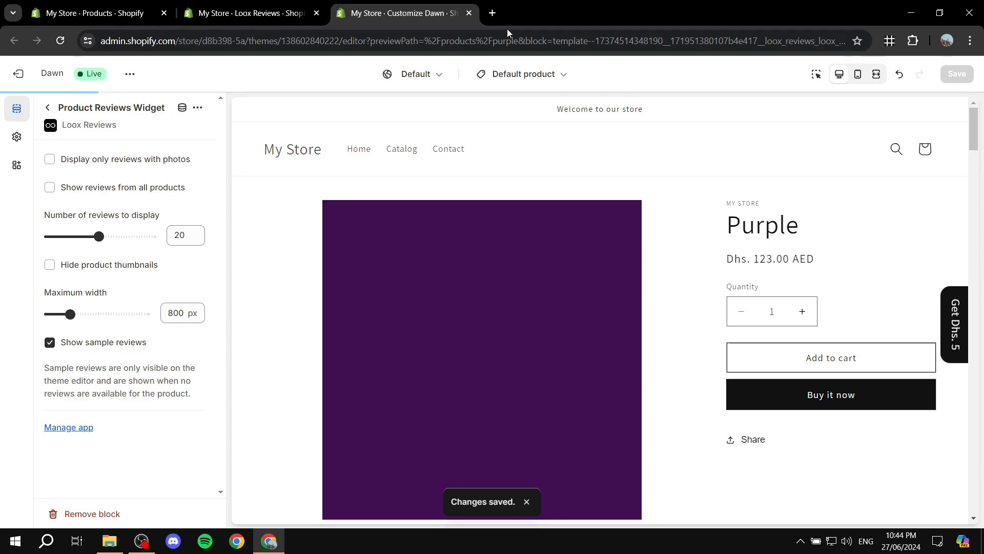
left_click(469, 12)
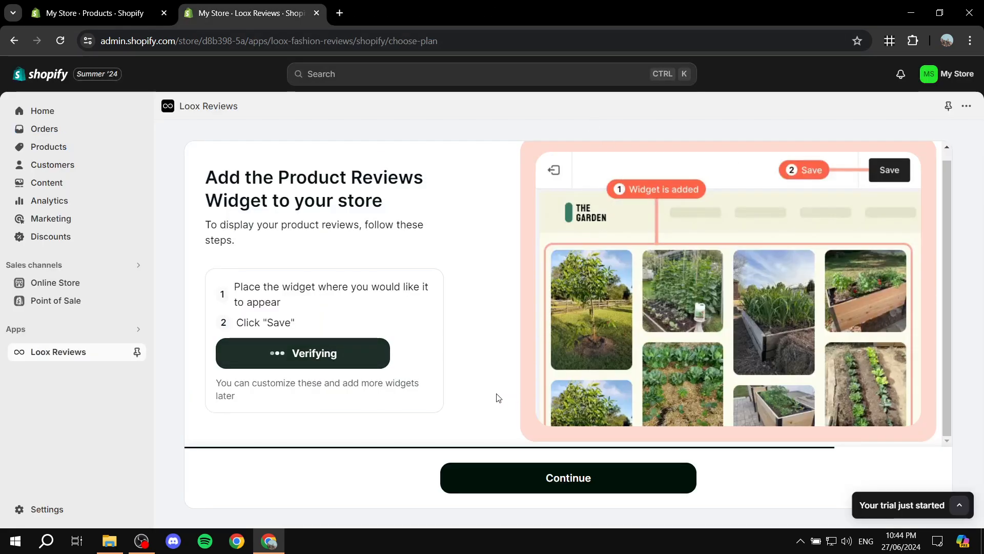
- Continue the onboarding to the Rating Widget setup and add that widget to the default product template
left_click(598, 485)
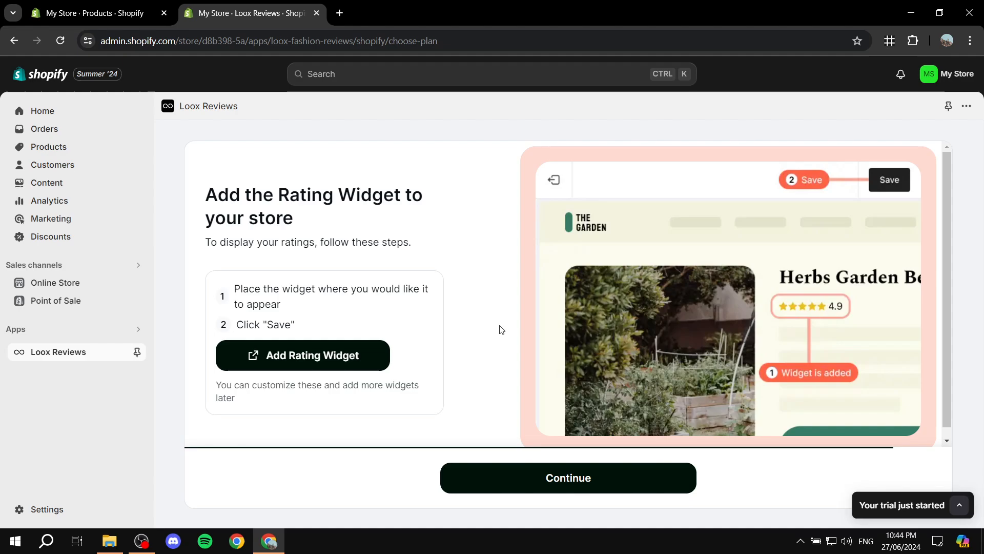
left_click(345, 356)
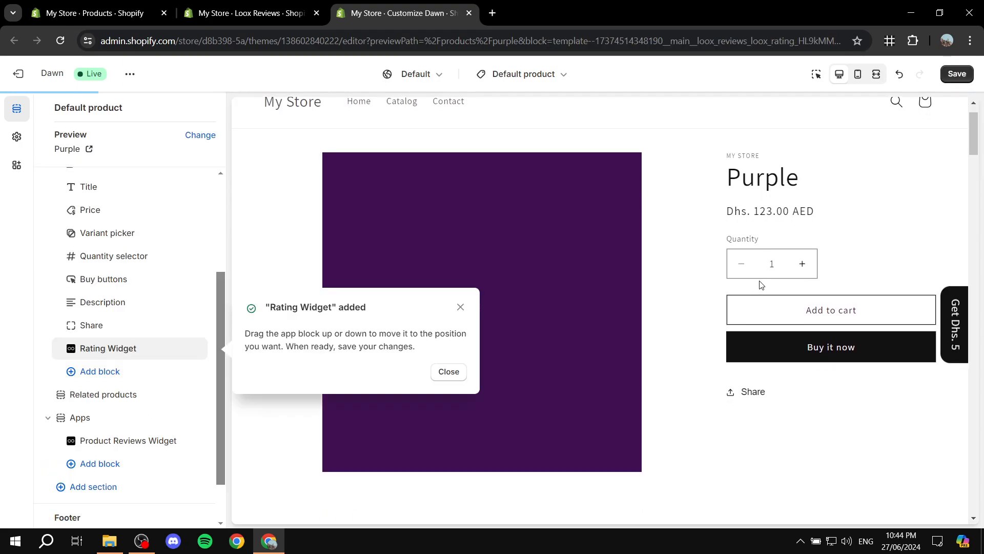
left_click(449, 371)
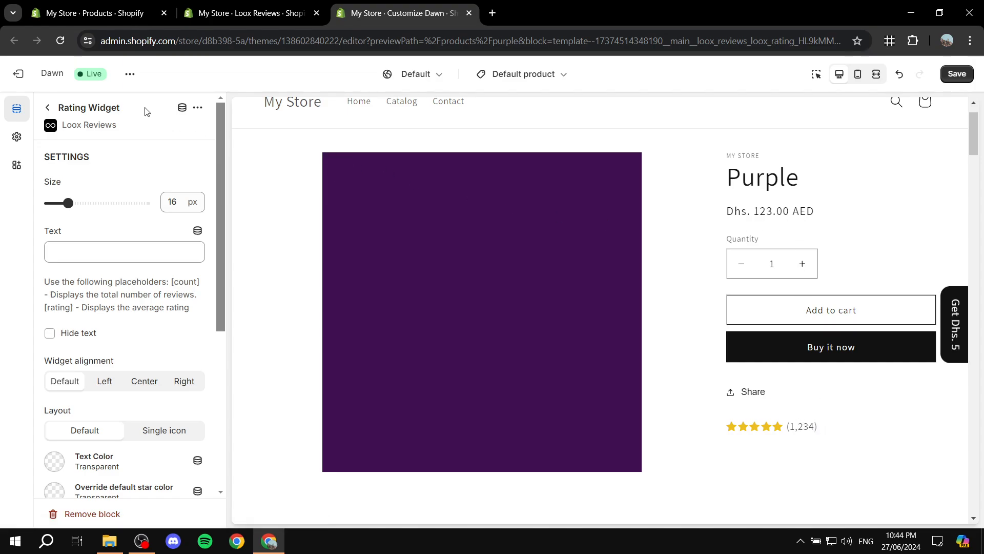
- Move the Rating Widget block between the Title and Price blocks in the Product information section
left_click(49, 107)
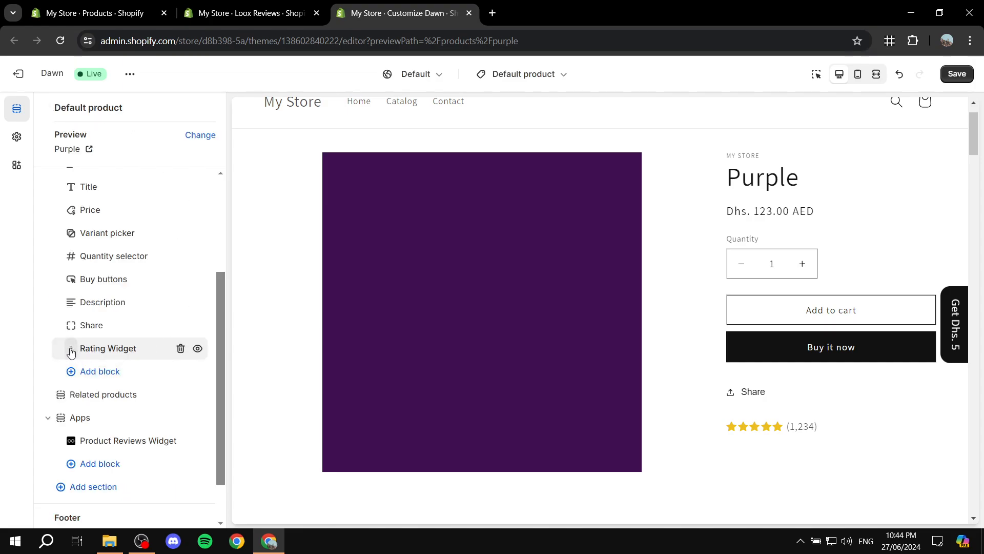
left_click_drag(68, 354, 62, 267)
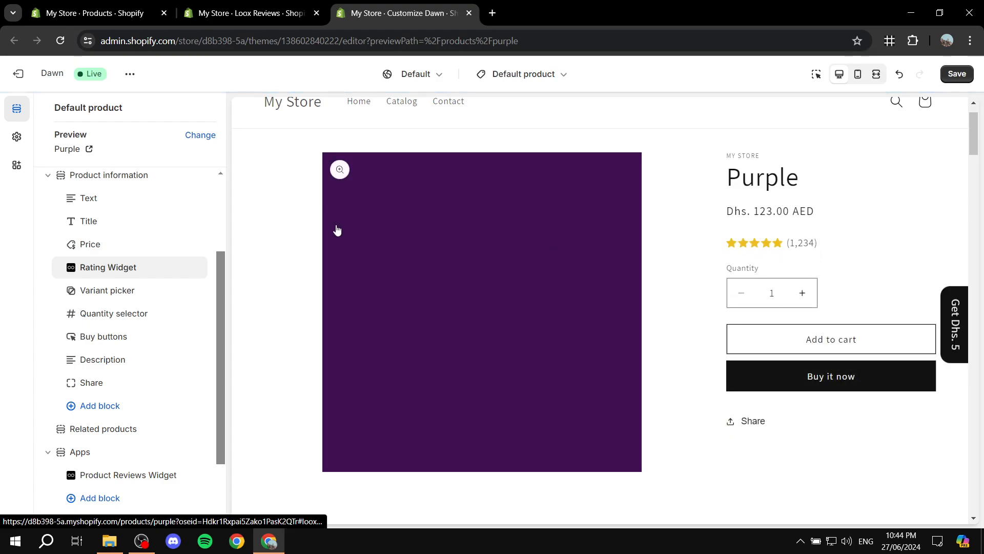
left_click_drag(63, 267, 82, 246)
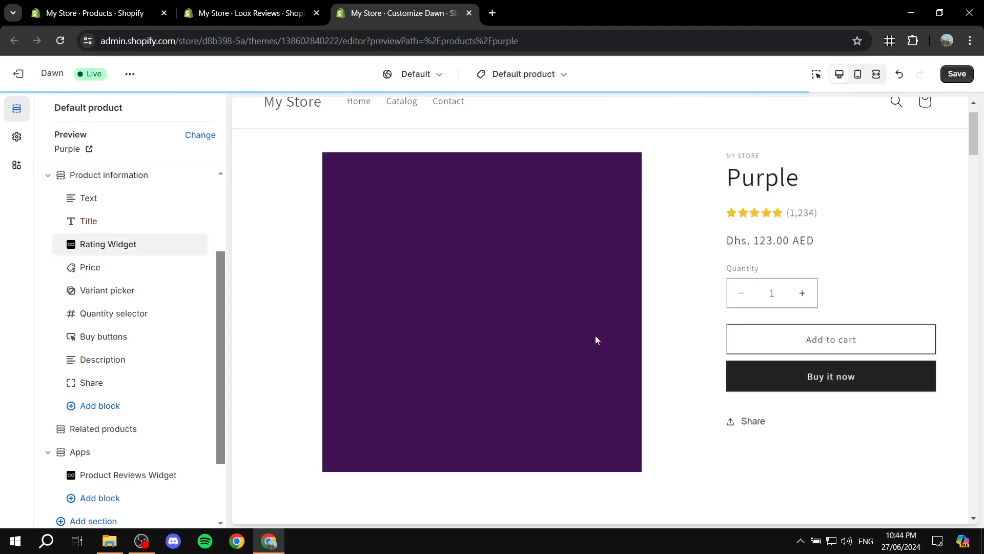
- Set the Rating Widget's size to 14 px and review its remaining alignment, layout, color and display options
left_click(104, 245)
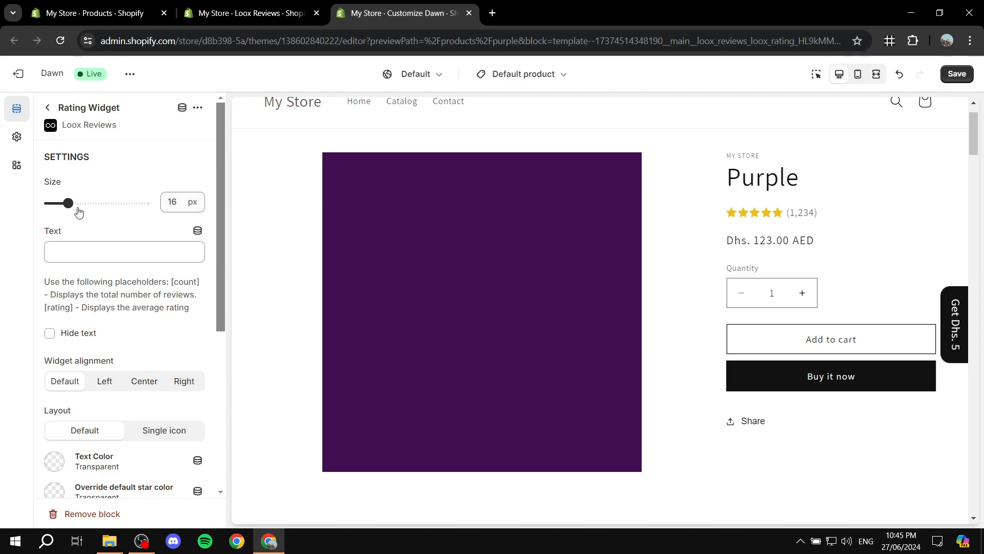
left_click_drag(67, 203, 63, 203)
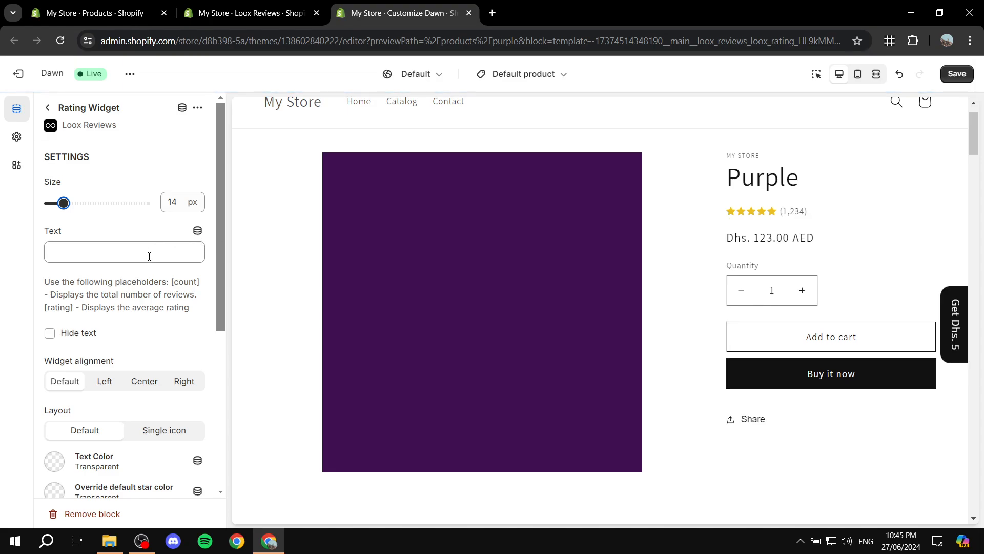
scroll(85, 245, "down", 3)
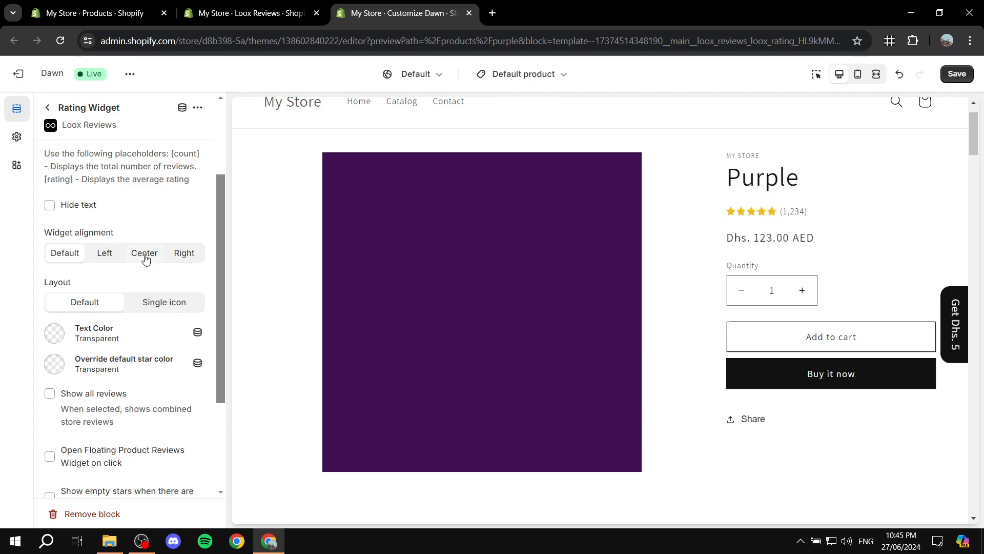
scroll(164, 292, "down", 3)
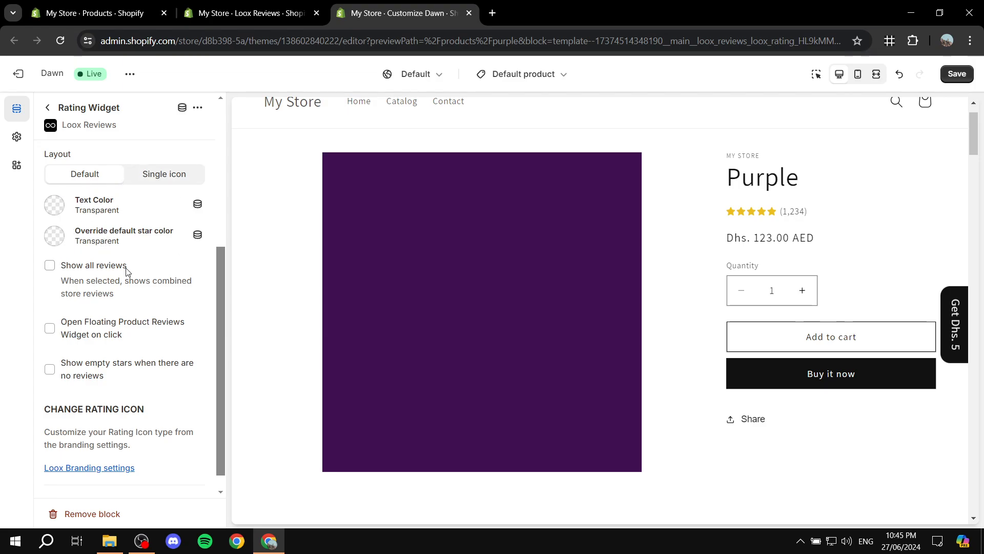
scroll(117, 263, "down", 1)
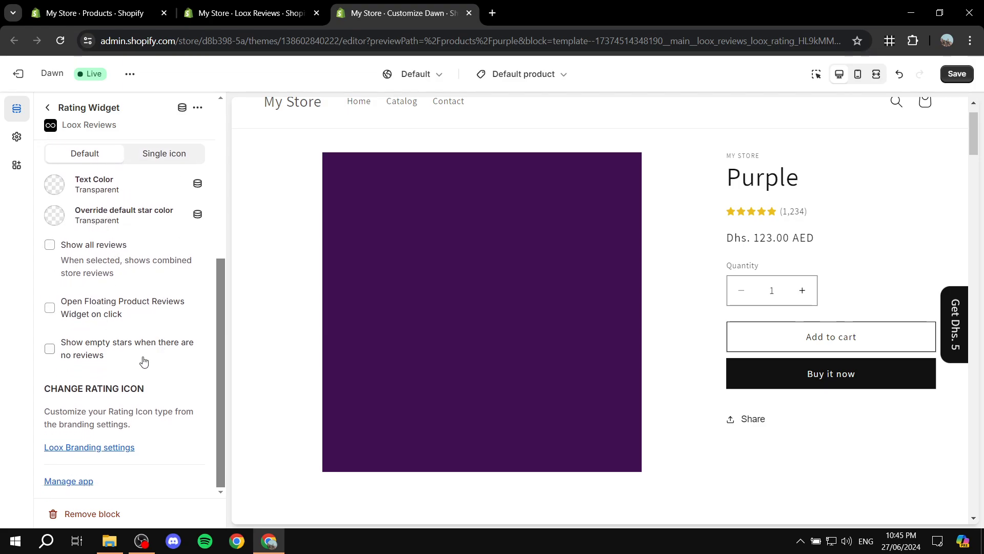
scroll(132, 368, "up", 5)
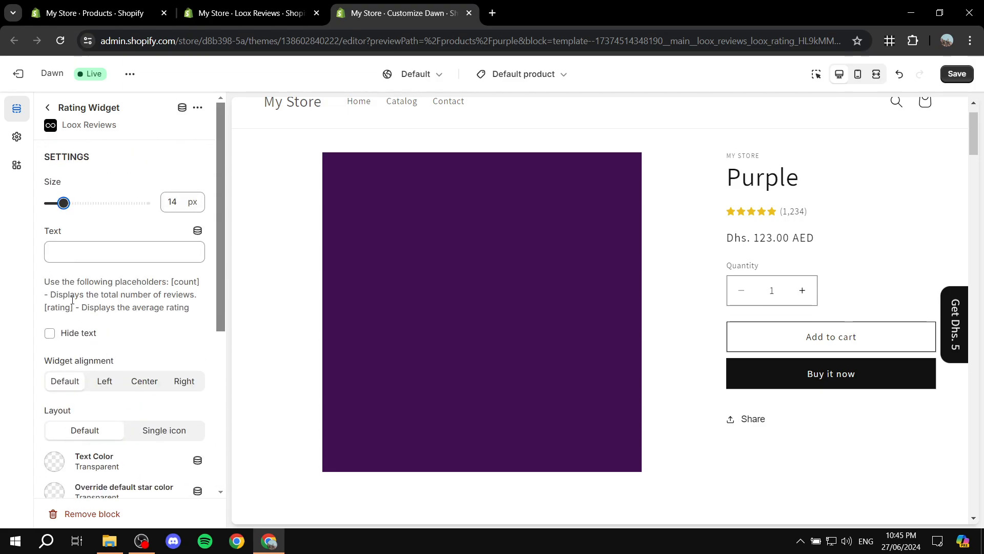
- Leave the Rating Widget settings, save the theme and close the theme editor
left_click(47, 108)
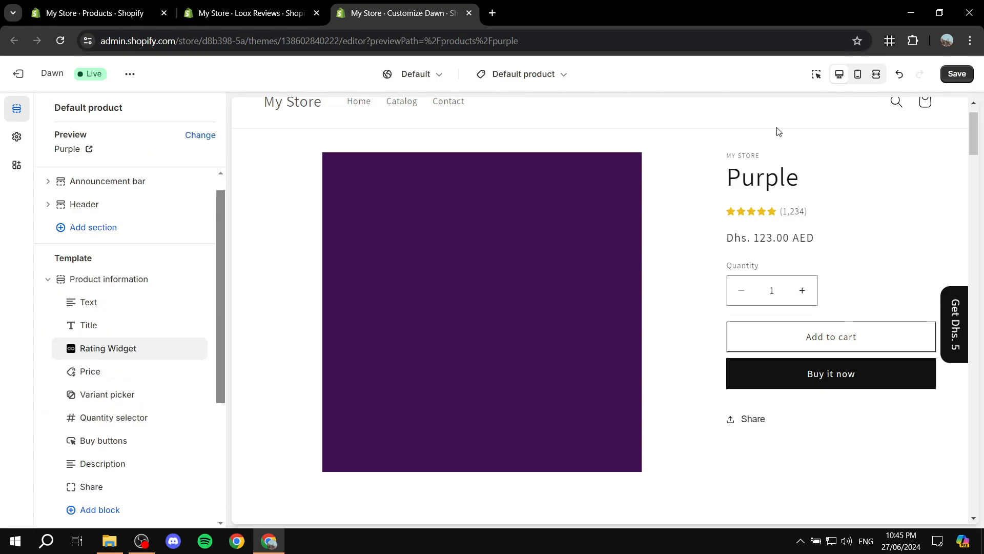
left_click(955, 74)
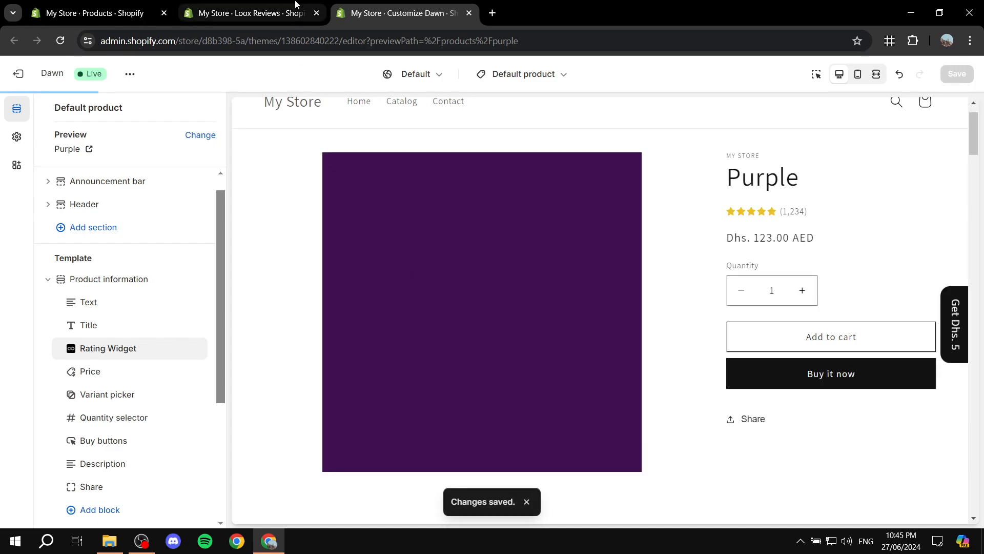
left_click(469, 13)
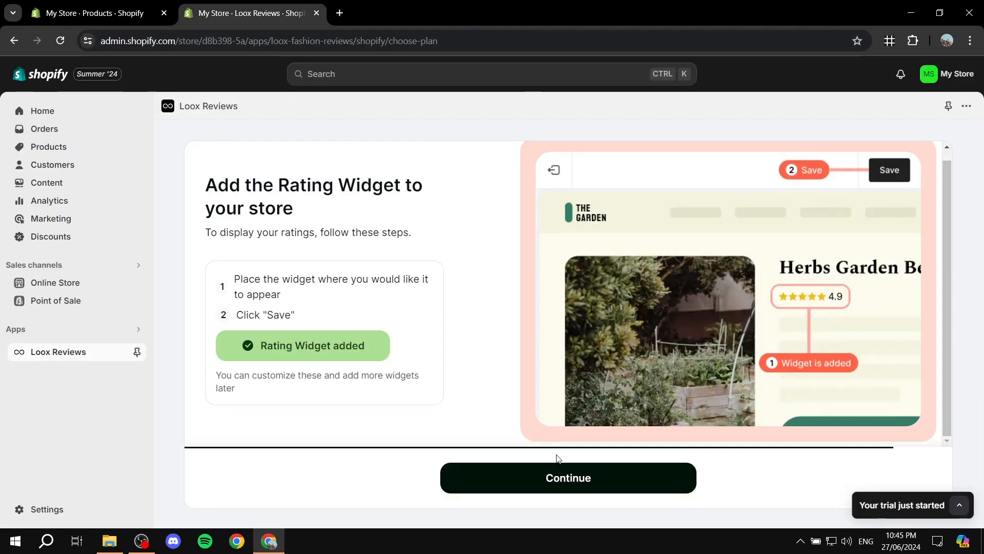
- Continue past the Rating Widget setup to finish the Loox onboarding
left_click(548, 475)
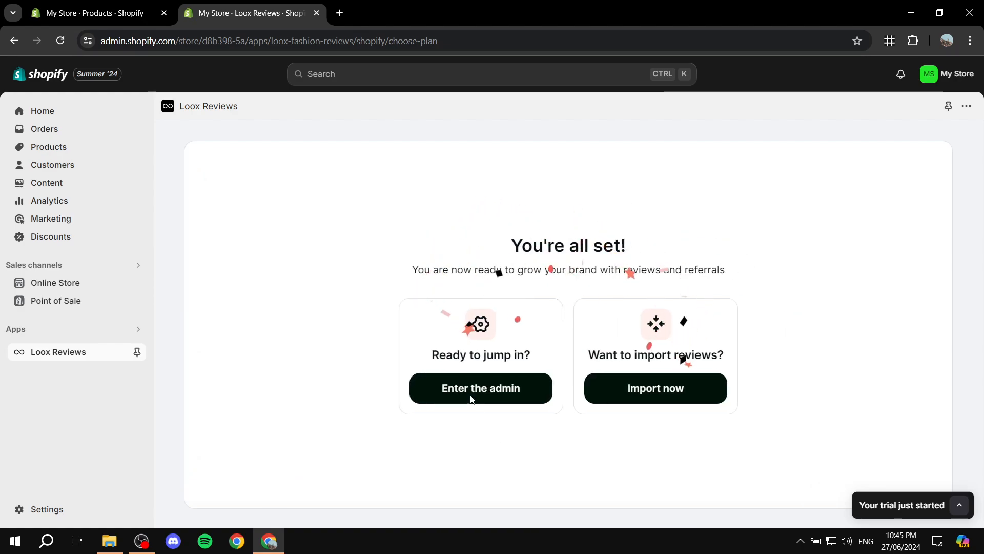
triple_click(685, 233)
left_click(688, 235)
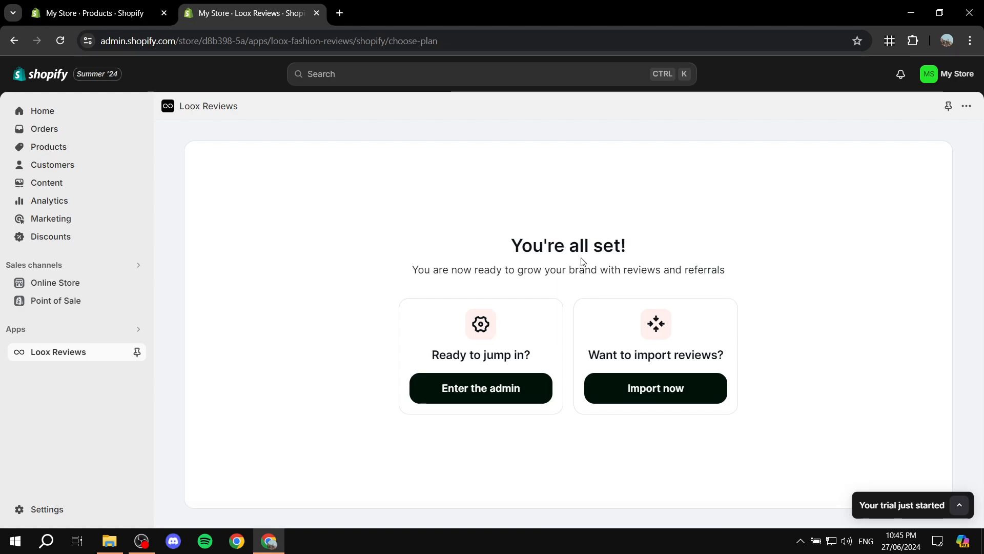
- View the live online store from the Shopify admin and open the featured Purple product
left_click(36, 111)
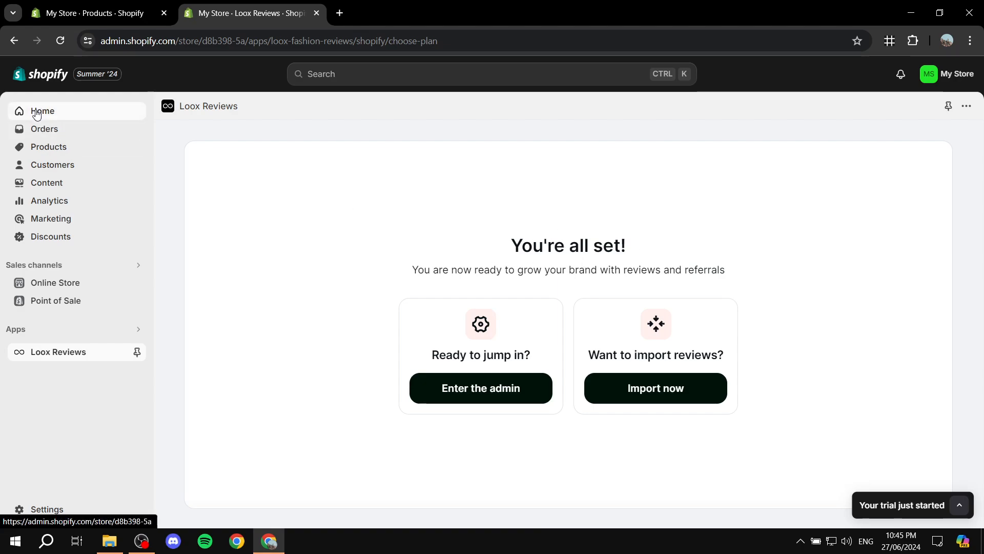
left_click(53, 282)
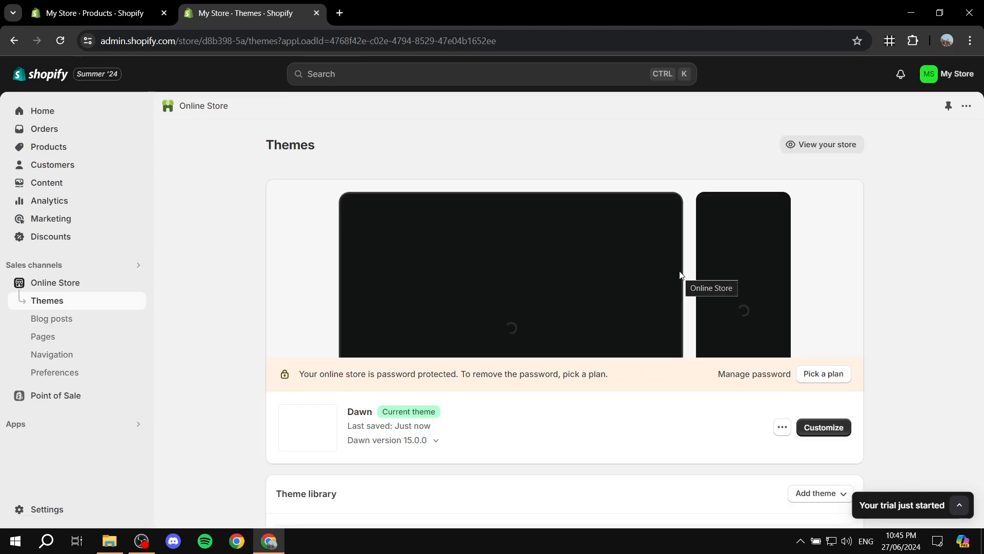
scroll(564, 426, "down", 1)
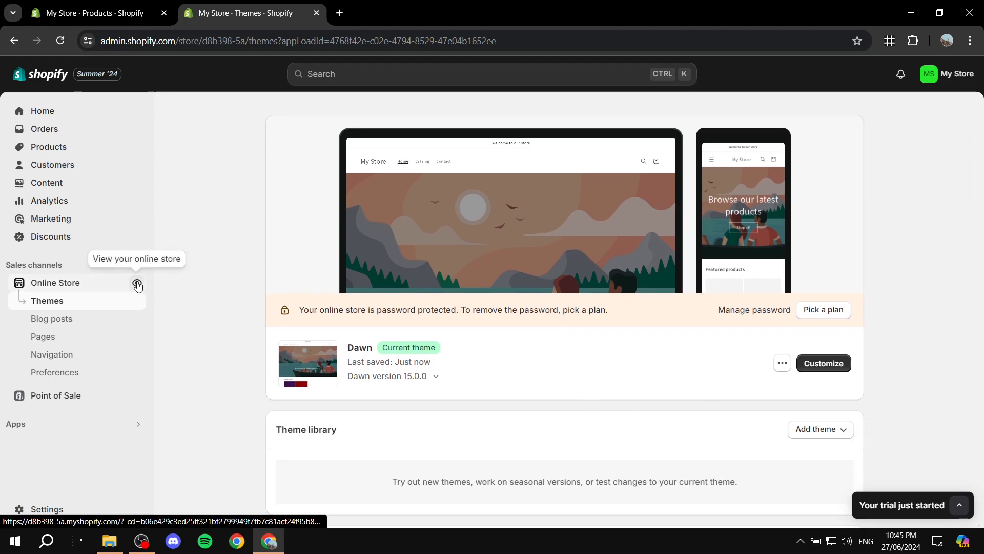
left_click(136, 282)
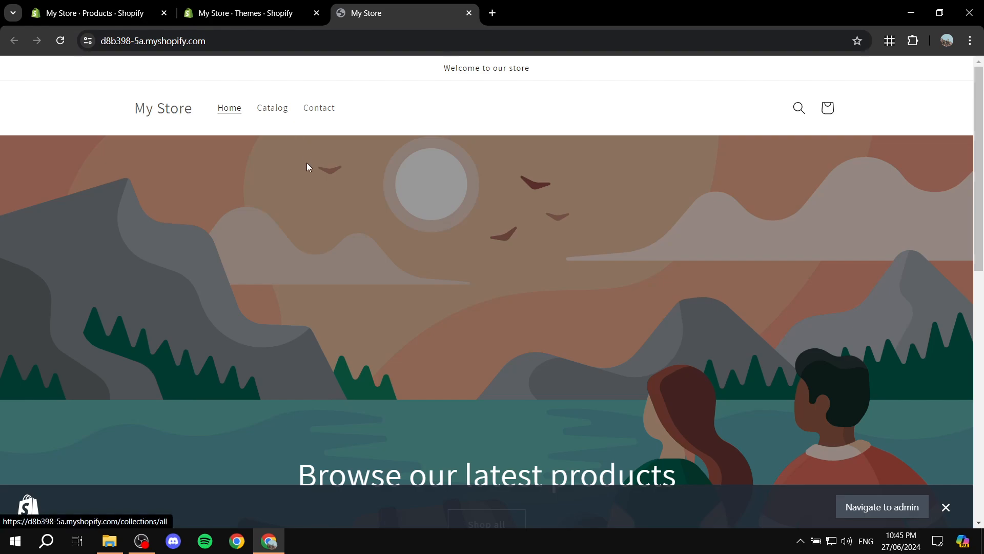
scroll(308, 166, "down", 8)
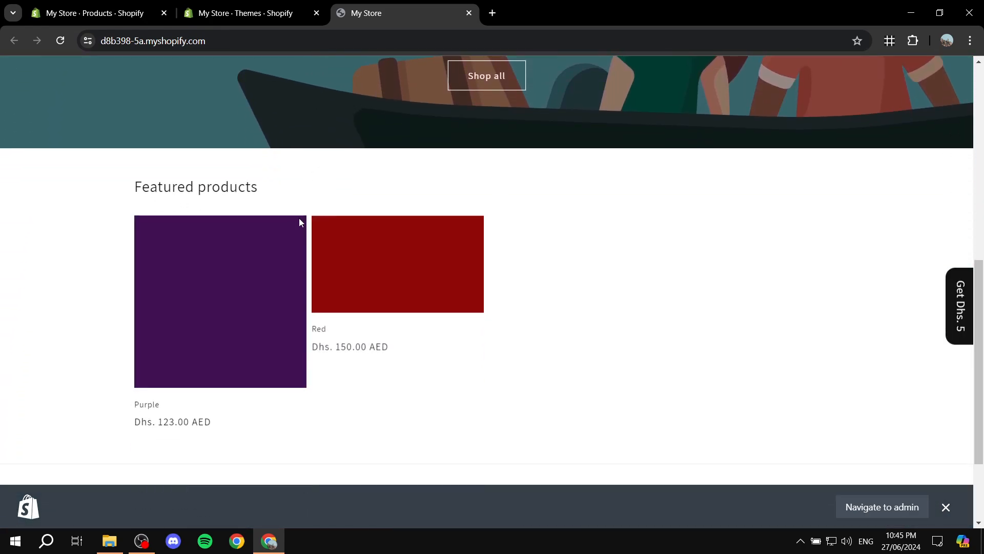
left_click(256, 267)
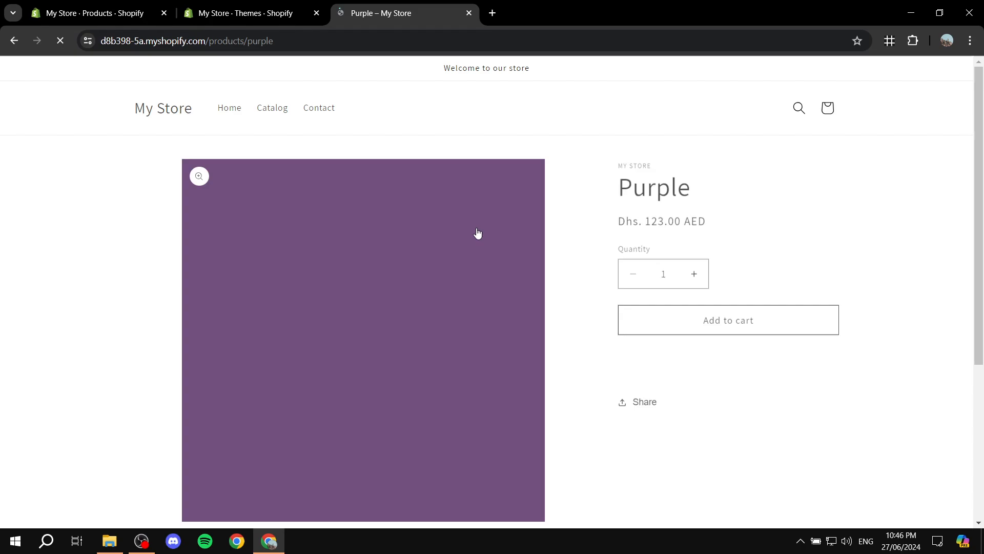
- Dismiss the admin bar and examine the Purple product page for the Loox reviews section and rating stars
scroll(574, 223, "down", 1)
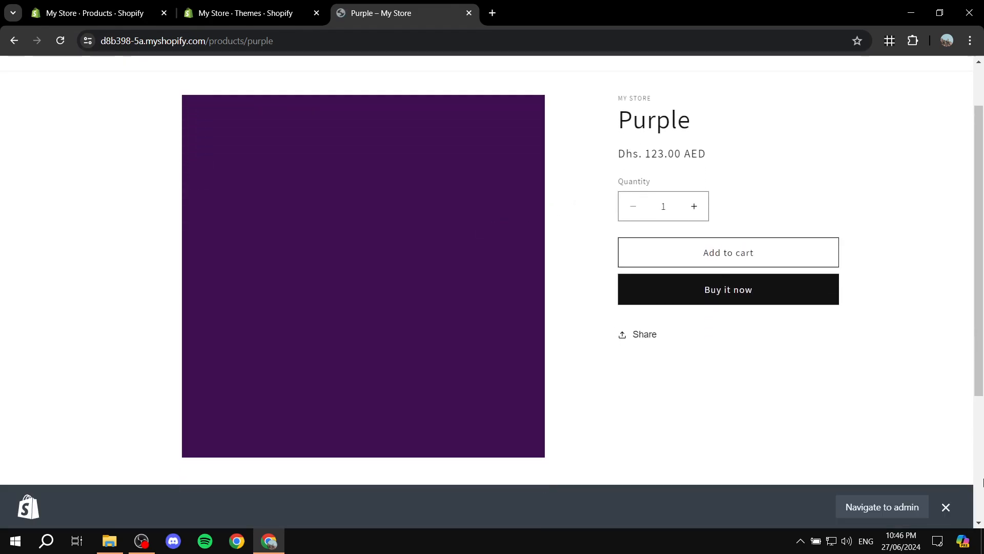
left_click(946, 507)
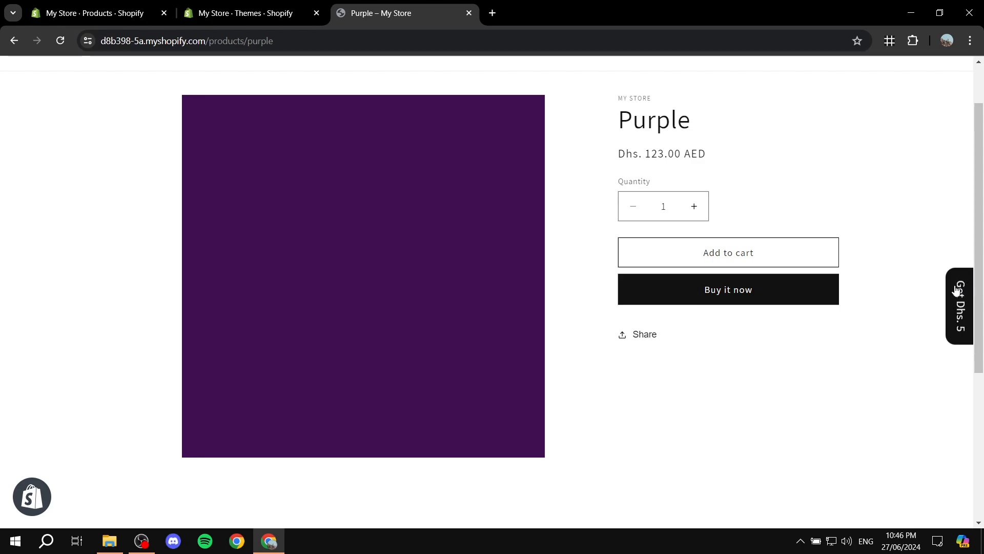
scroll(953, 295, "down", 3)
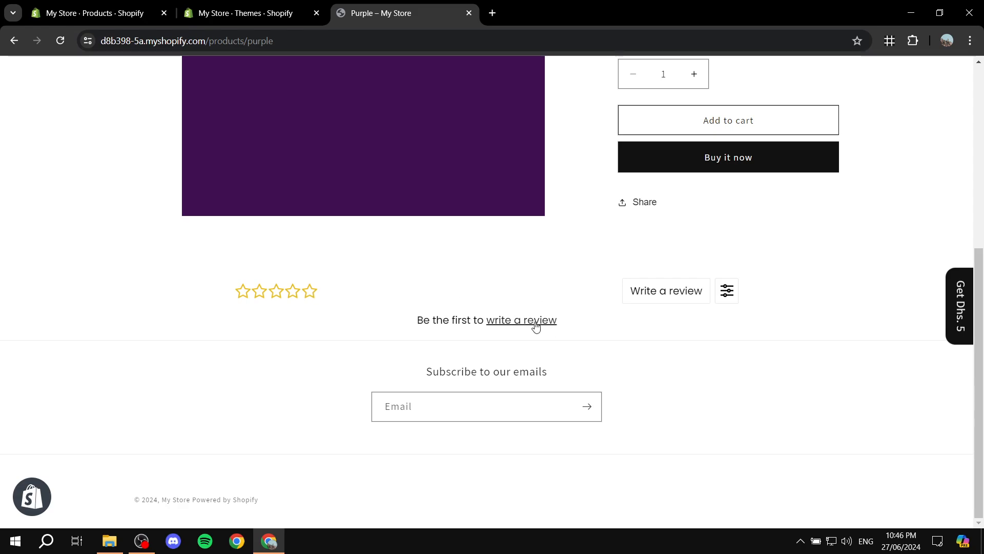
scroll(484, 326, "up", 1)
scroll(484, 326, "up", 3)
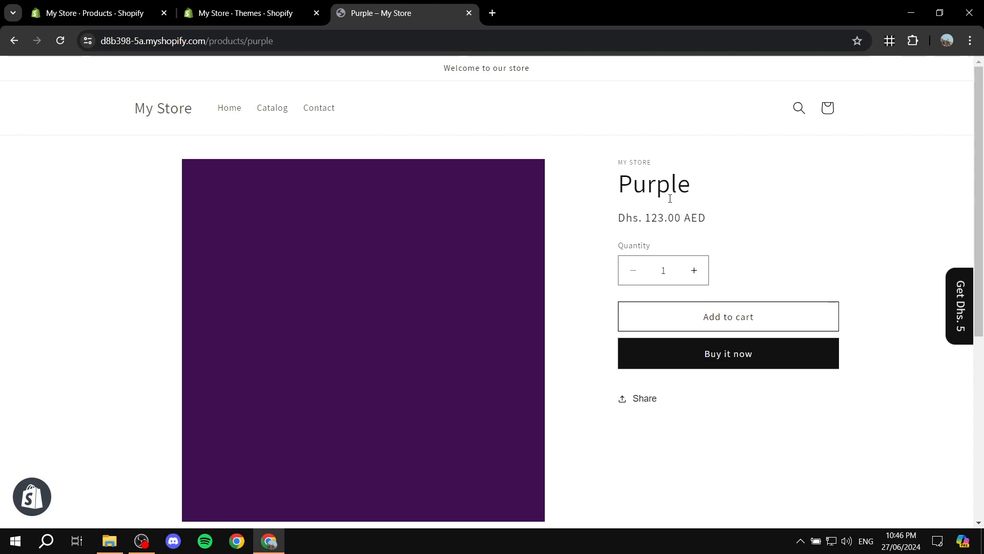
scroll(741, 236, "down", 4)
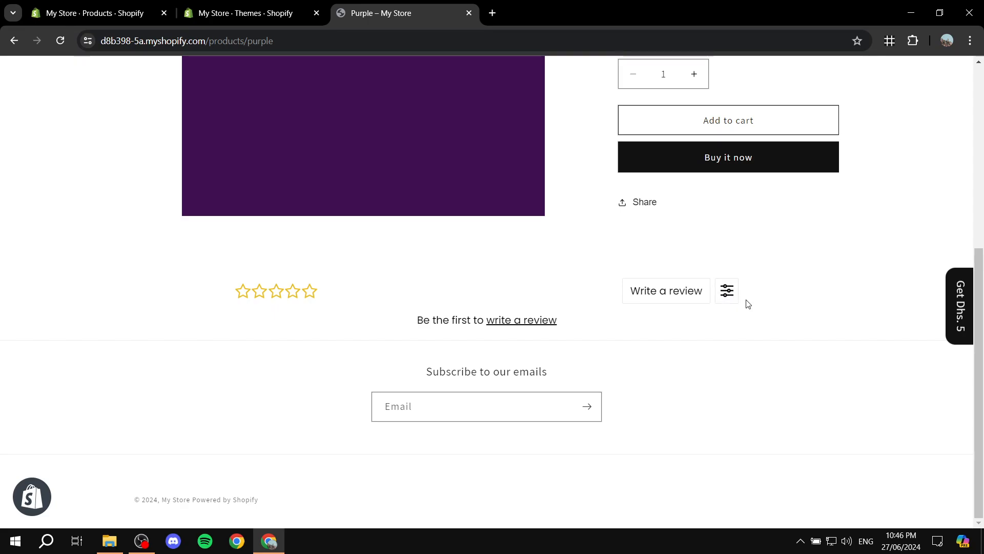
scroll(706, 297, "up", 4)
scroll(683, 204, "down", 4)
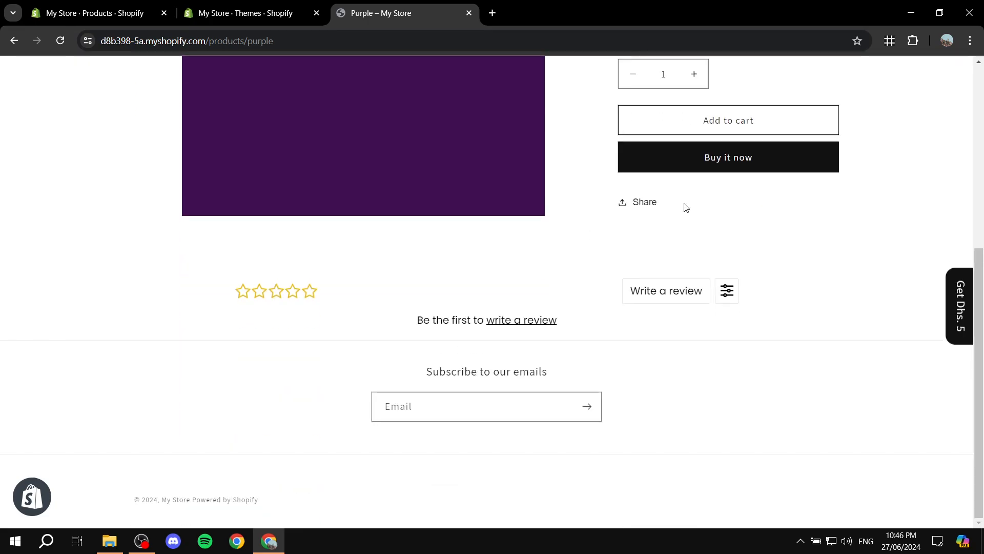
scroll(523, 224, "up", 4)
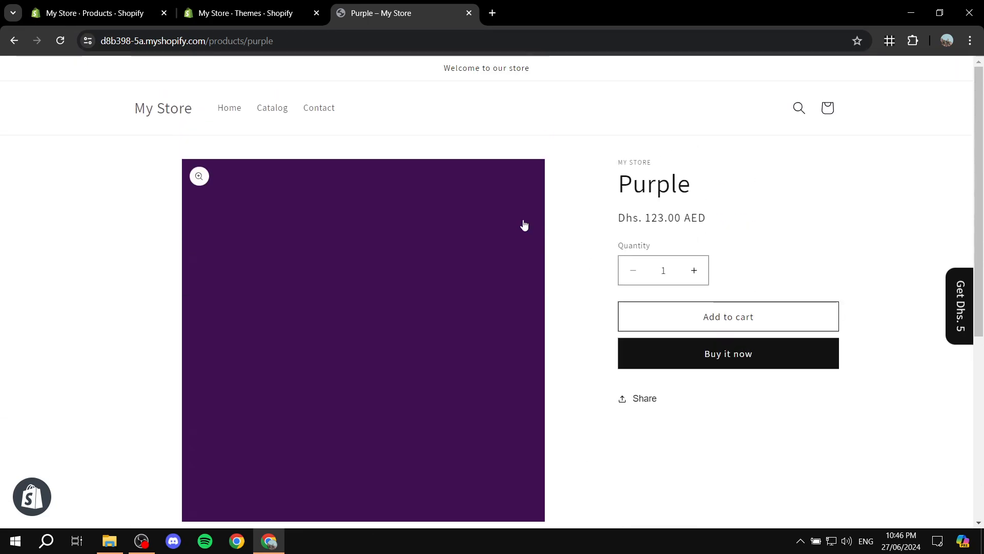
- Close the storefront and open the current Dawn theme for customization on the default product template
left_click(469, 12)
left_click(808, 361)
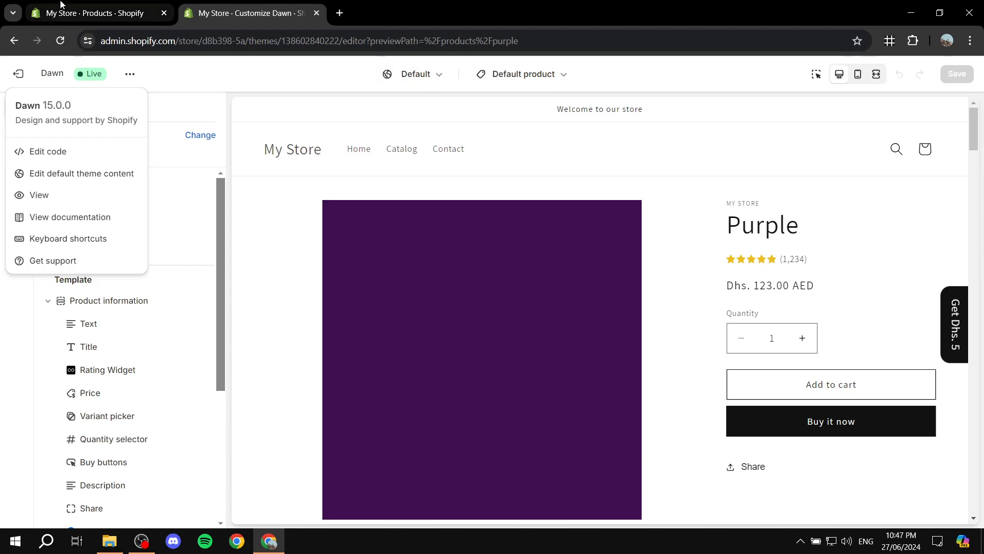
left_click(170, 6)
left_click(177, 8)
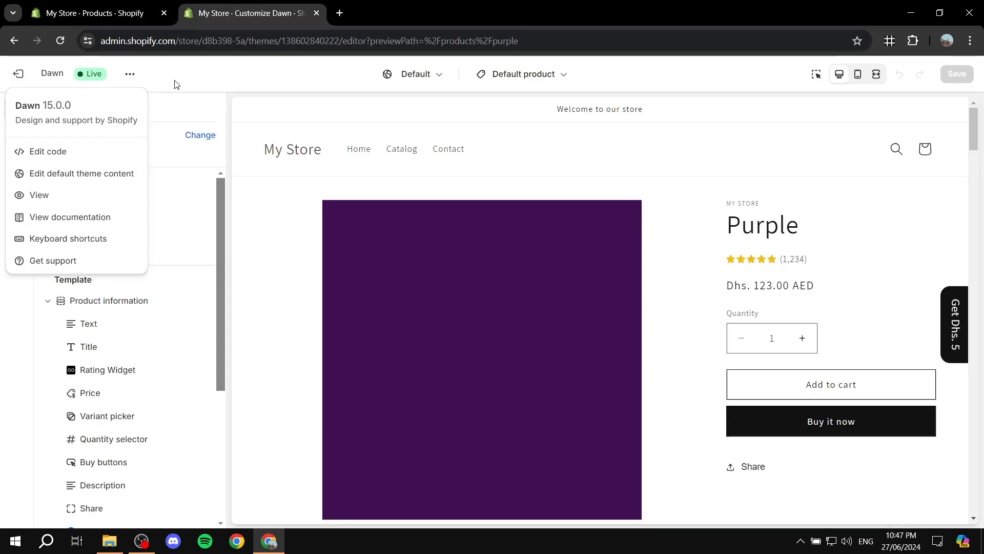
- View the live store from the theme editor and open the featured Purple product
left_click(129, 74)
left_click(129, 74)
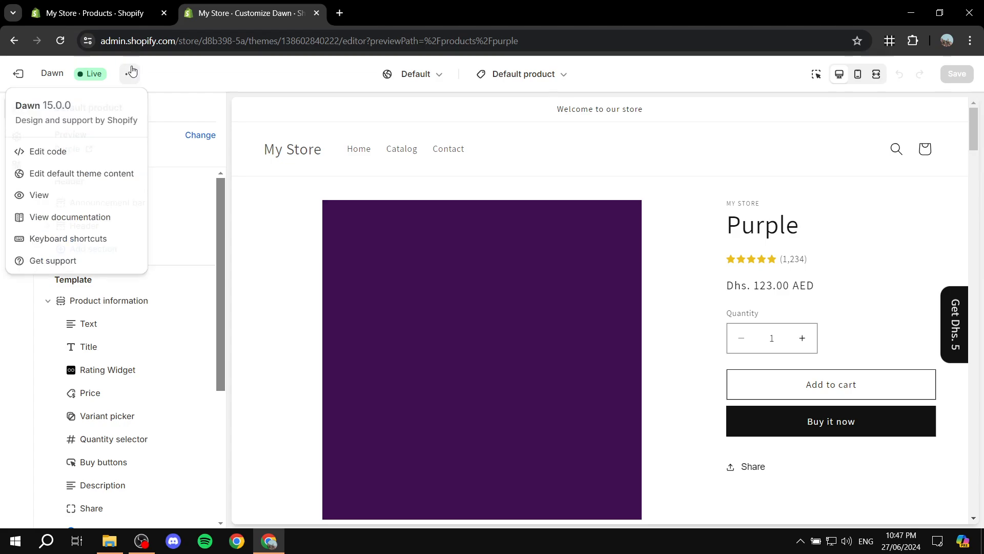
left_click(130, 73)
left_click(130, 73)
left_click(46, 197)
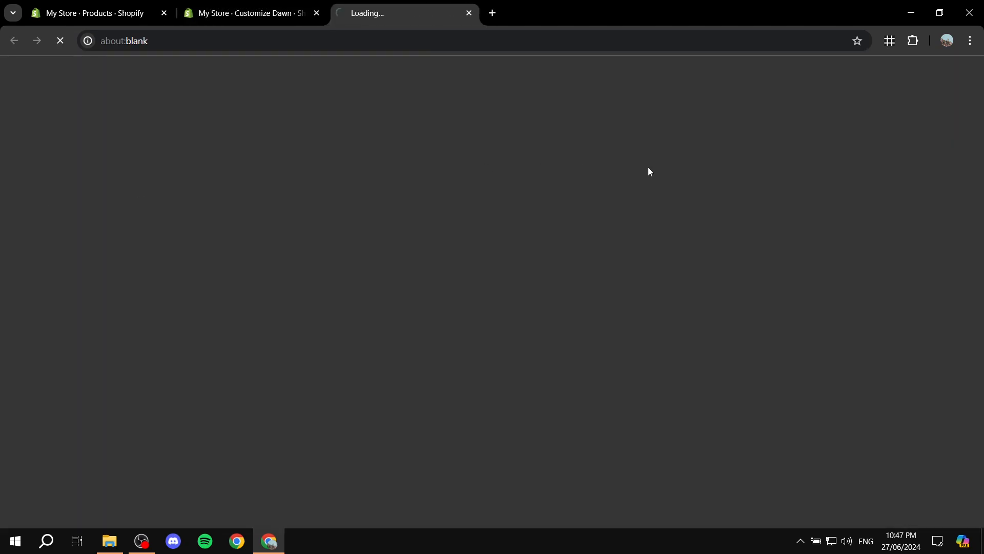
scroll(303, 153, "down", 8)
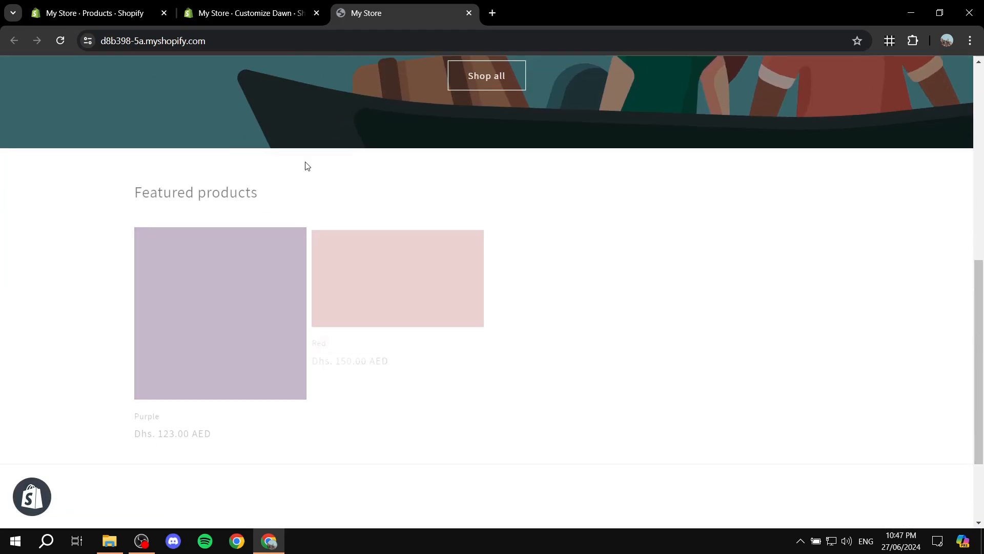
left_click(225, 281)
- Start writing a review in the Purple product's reviews section and choose a star rating
scroll(753, 209, "down", 2)
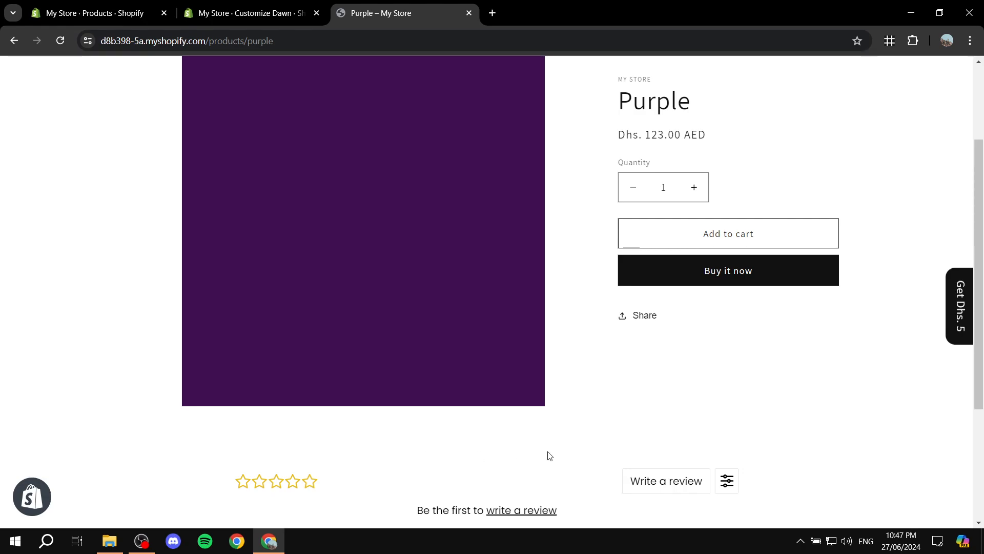
scroll(707, 416, "down", 1)
scroll(666, 359, "down", 1)
scroll(634, 208, "up", 3)
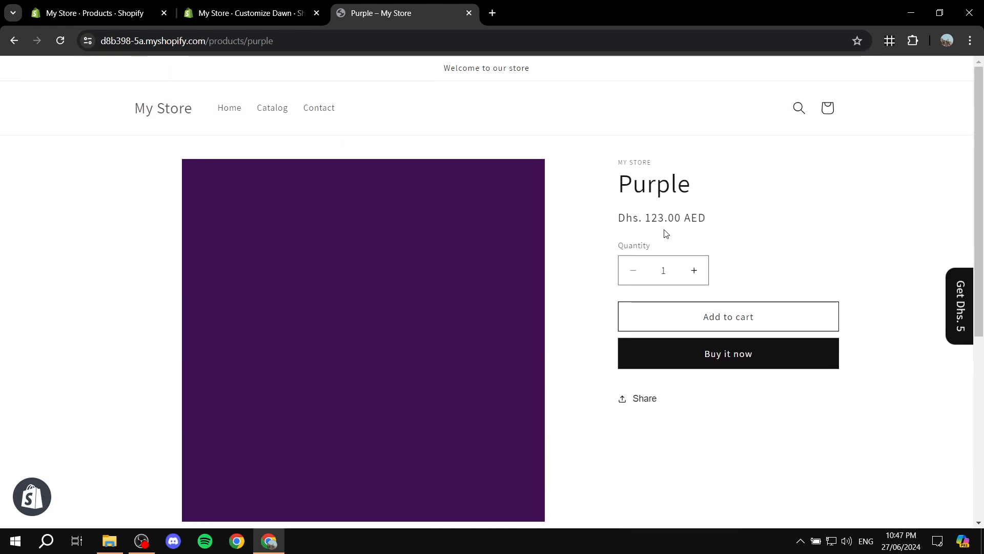
scroll(687, 243, "down", 4)
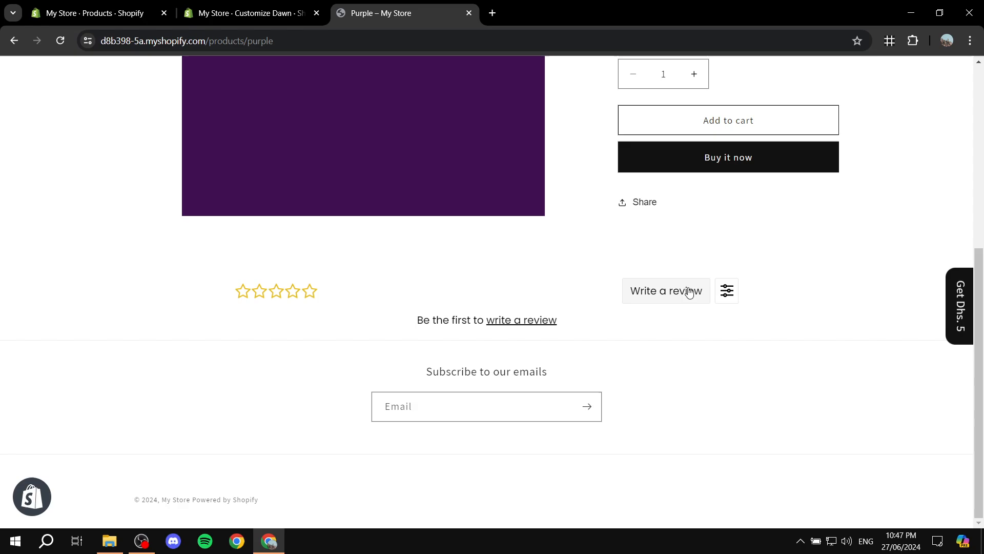
left_click(689, 291)
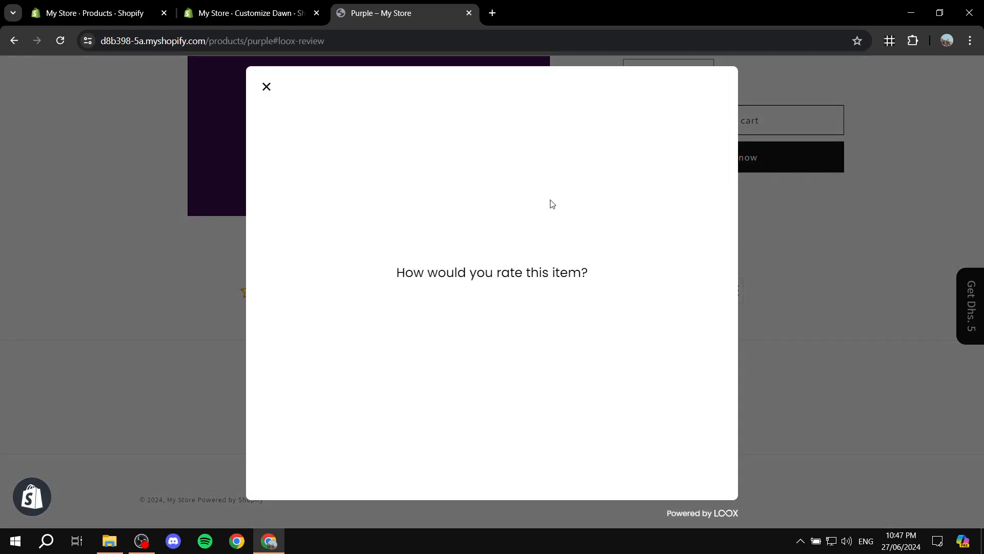
left_click(566, 303)
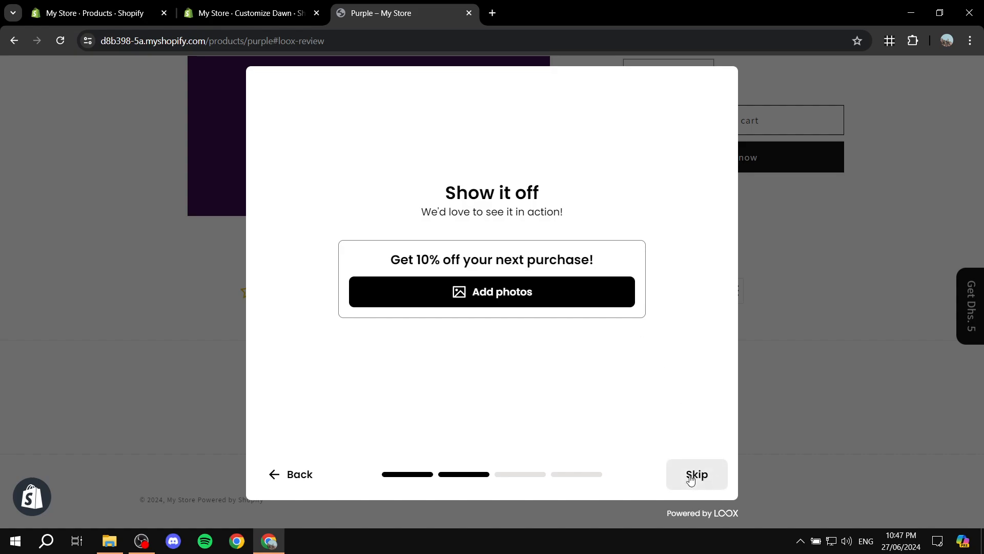
- Skip adding photos, enter "Its awesome!" as the review text and continue to the reviewer details
left_click_drag(387, 261, 617, 261)
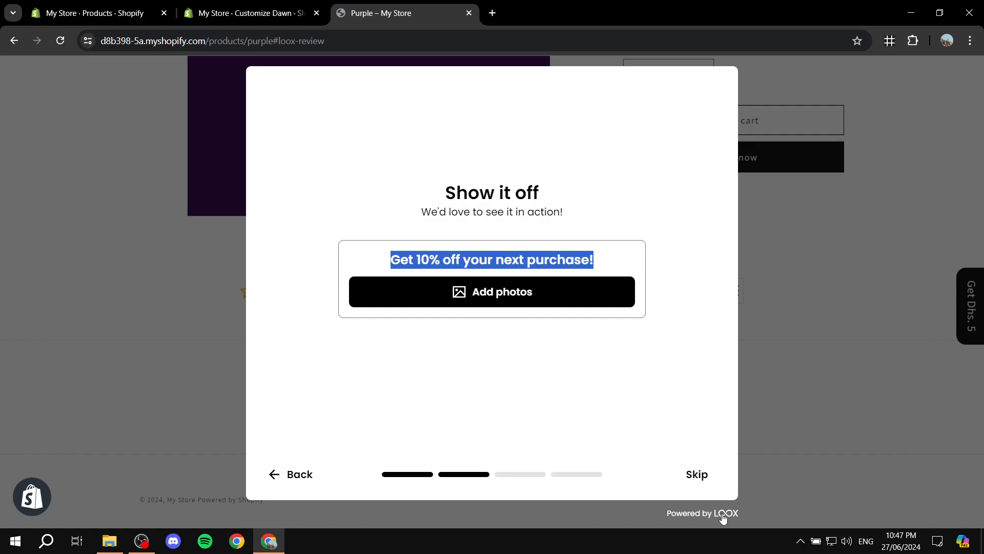
left_click(720, 477)
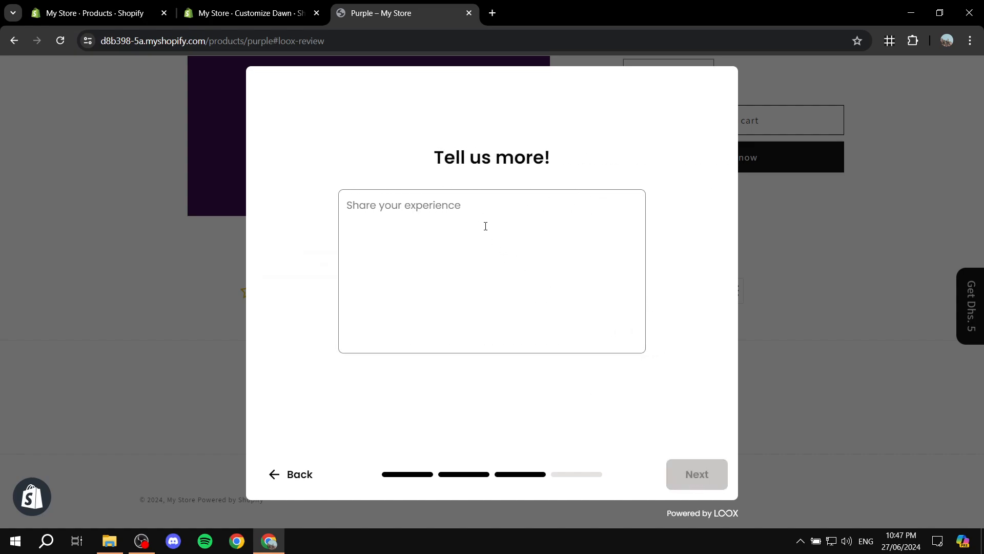
left_click(434, 216)
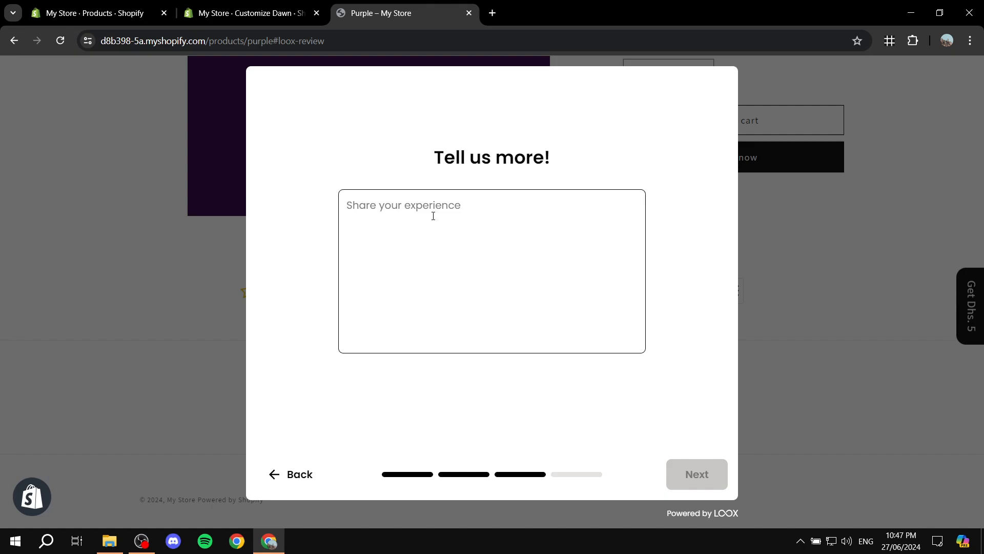
type("Its awesome!")
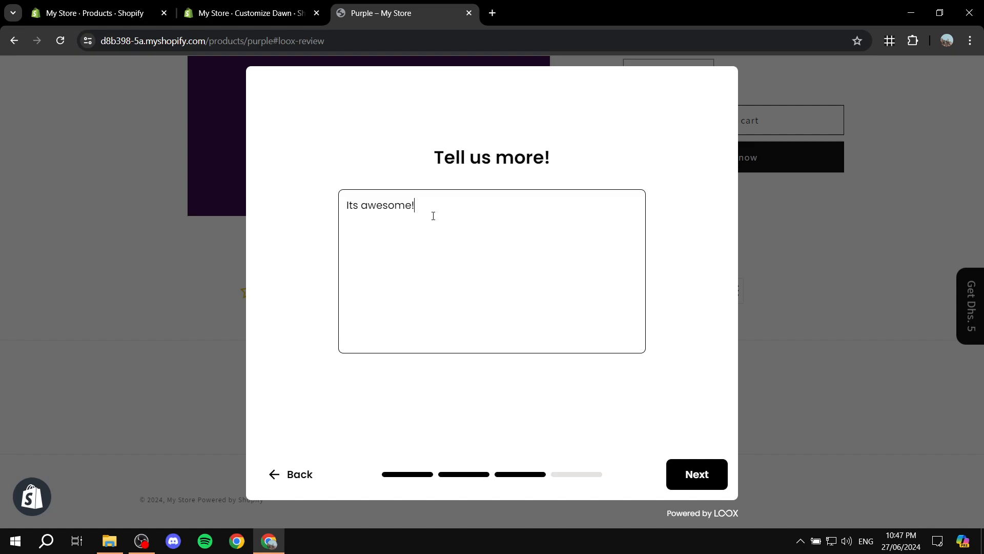
left_click(695, 475)
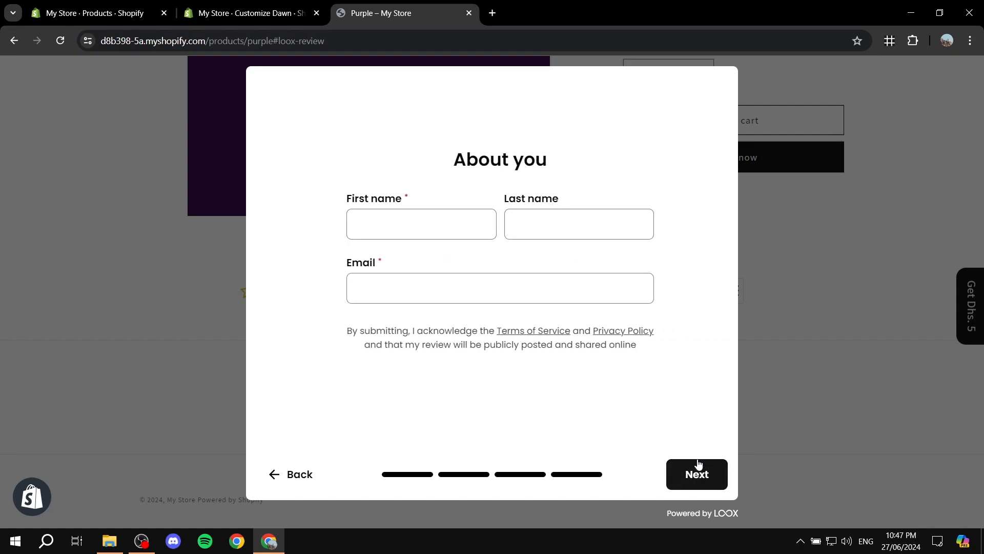
- Enter the reviewer's first and last name in the review form
left_click(423, 224)
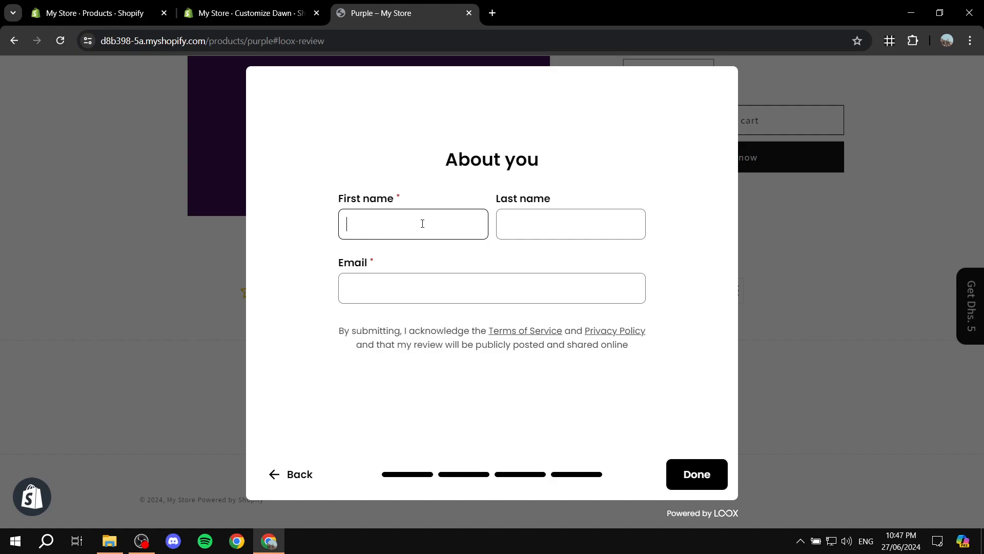
type("John")
key("Tab")
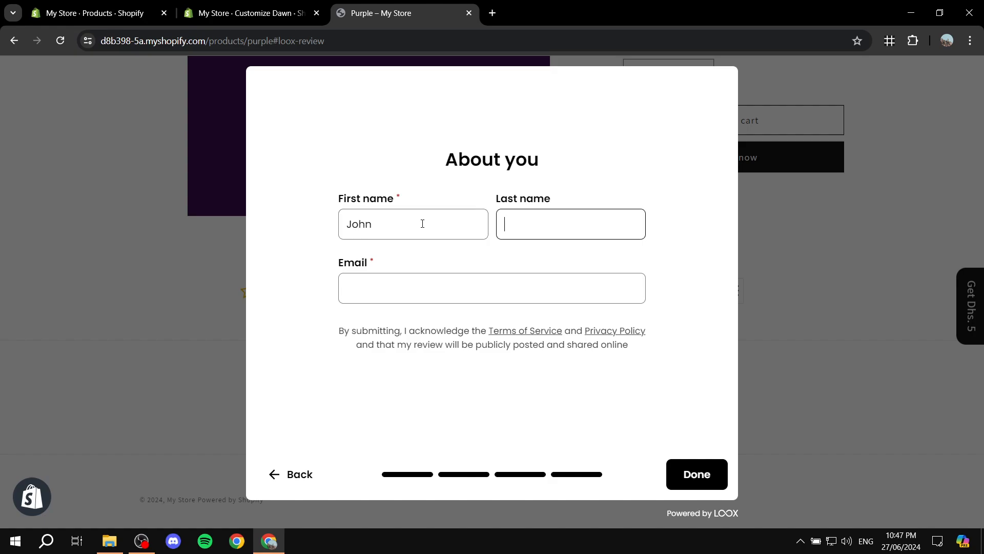
key("Tab")
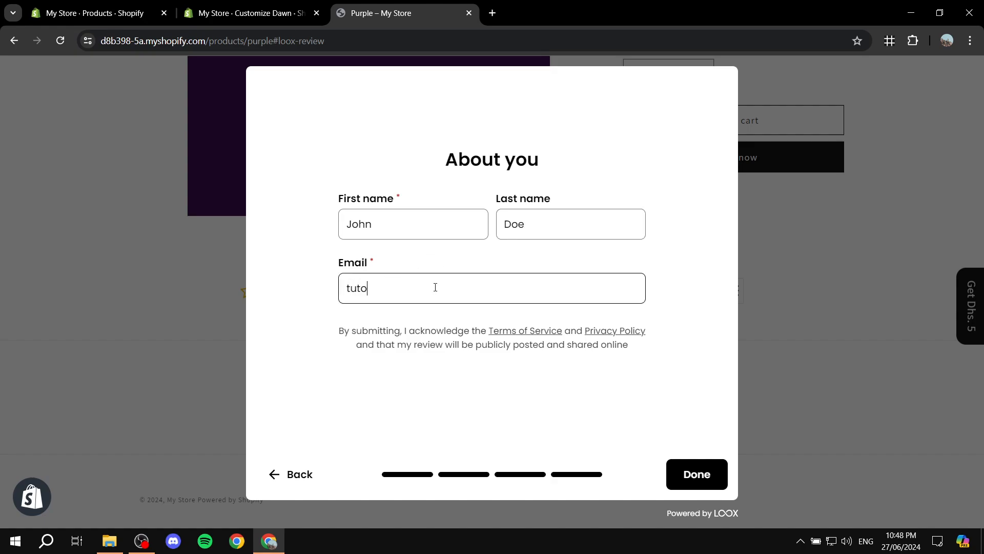
- Fill in the reviewer's e-mail address and submit the review
type("tutoria")
key("BackSpace")
key("BackSpace")
key("BackSpace")
key("BackSpace")
key("BackSpace")
key("BackSpace")
key("BackSpace")
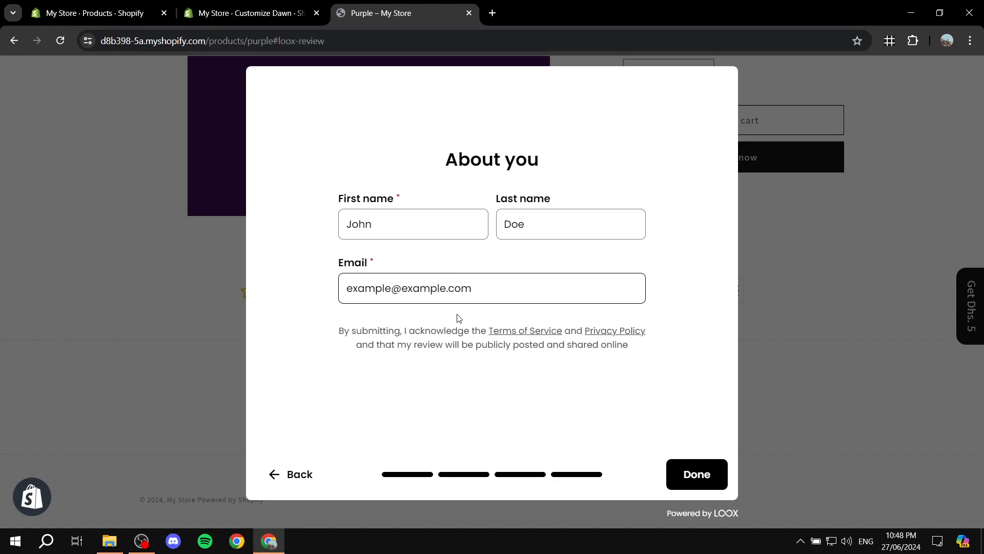
left_click(688, 470)
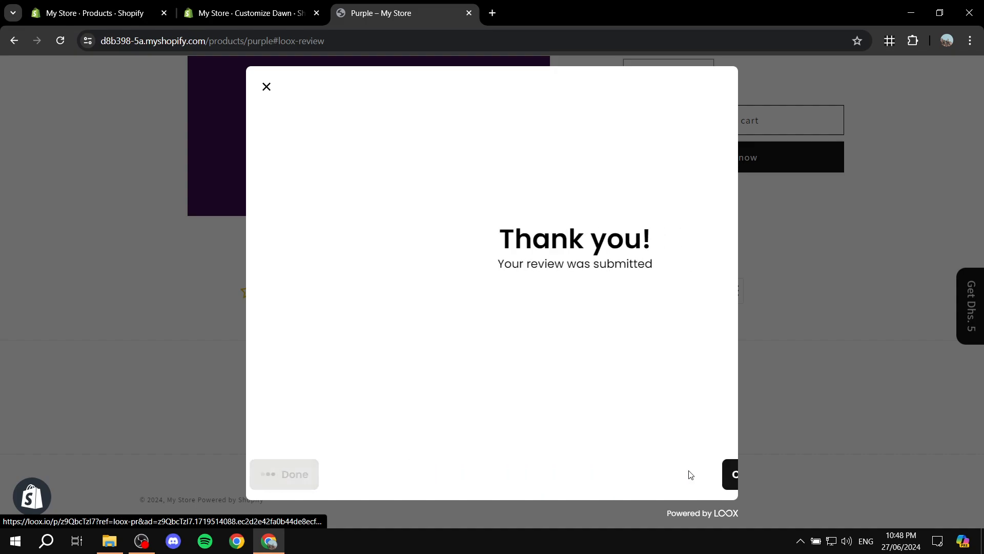
- Leave the review confirmation for the store's home page and open the featured Purple product again
left_click(747, 388)
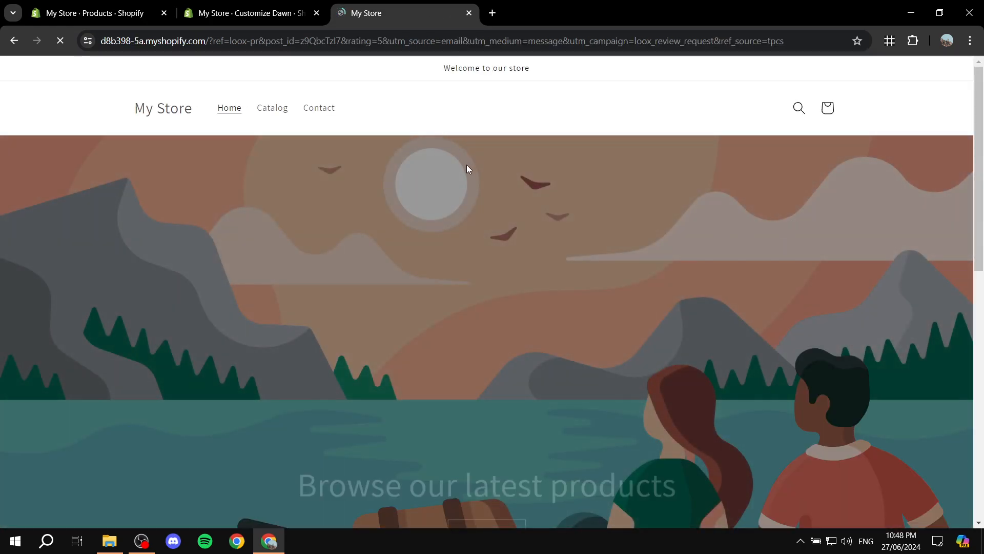
scroll(465, 167, "down", 8)
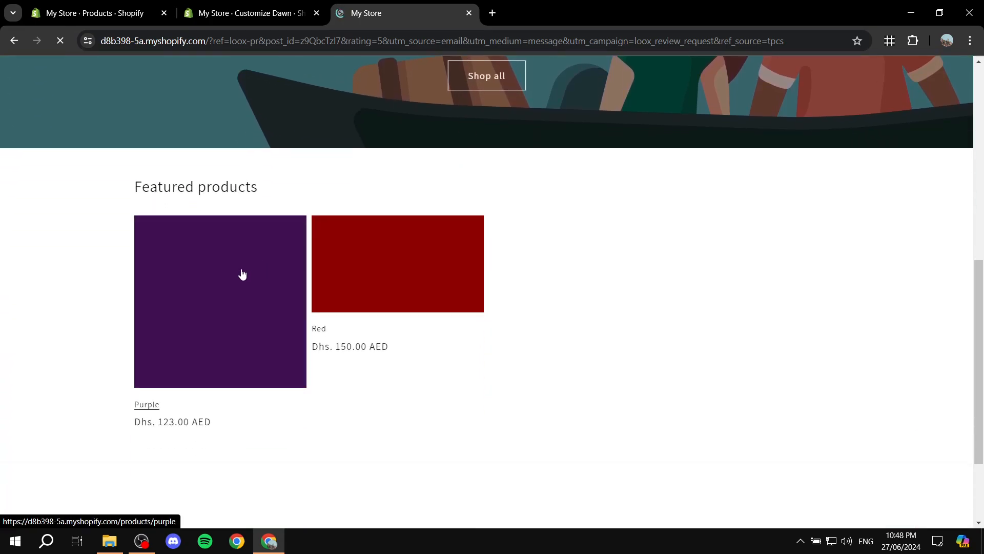
left_click(241, 276)
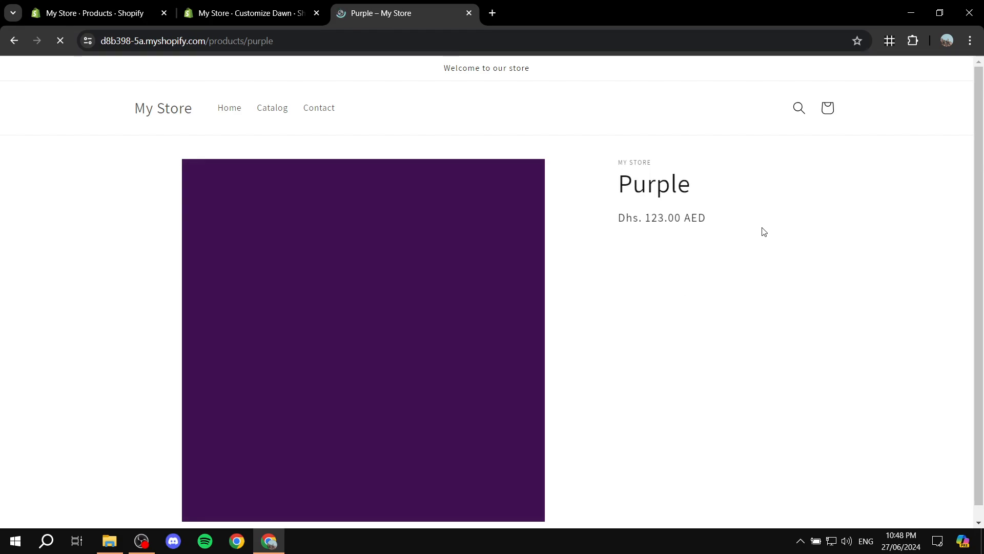
scroll(710, 214, "down", 1)
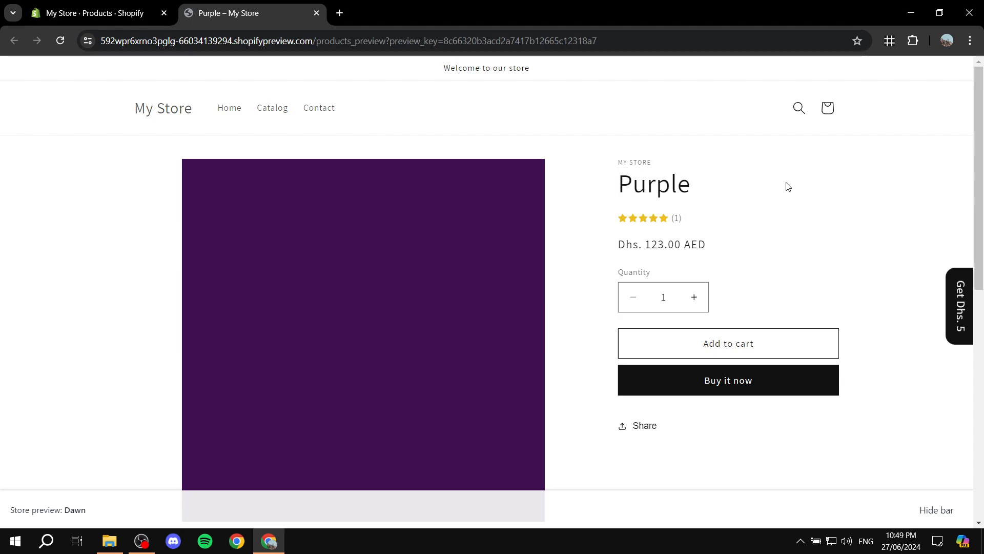
- Examine the star rating and the submitted review on the Purple product preview, and close the preview
left_click(676, 218)
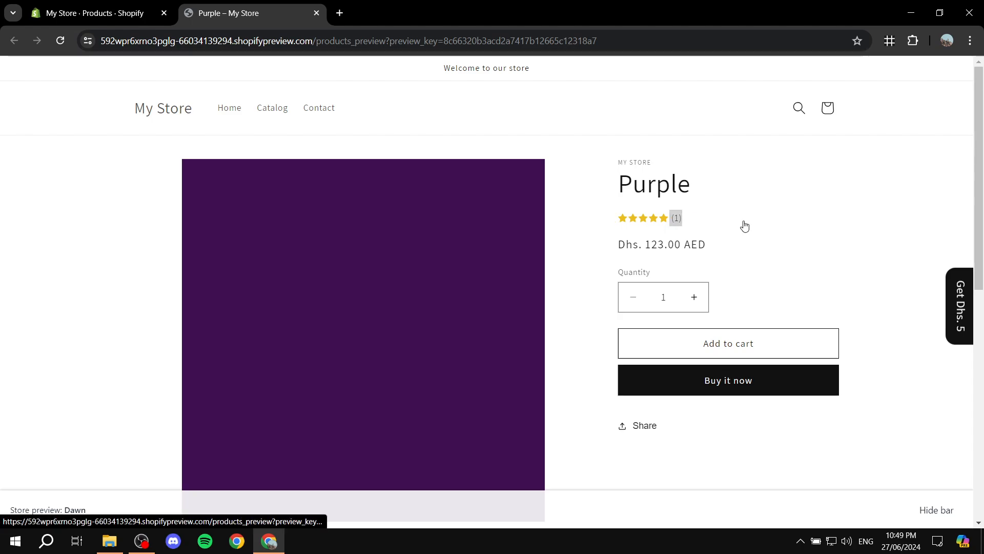
key("alt+Left")
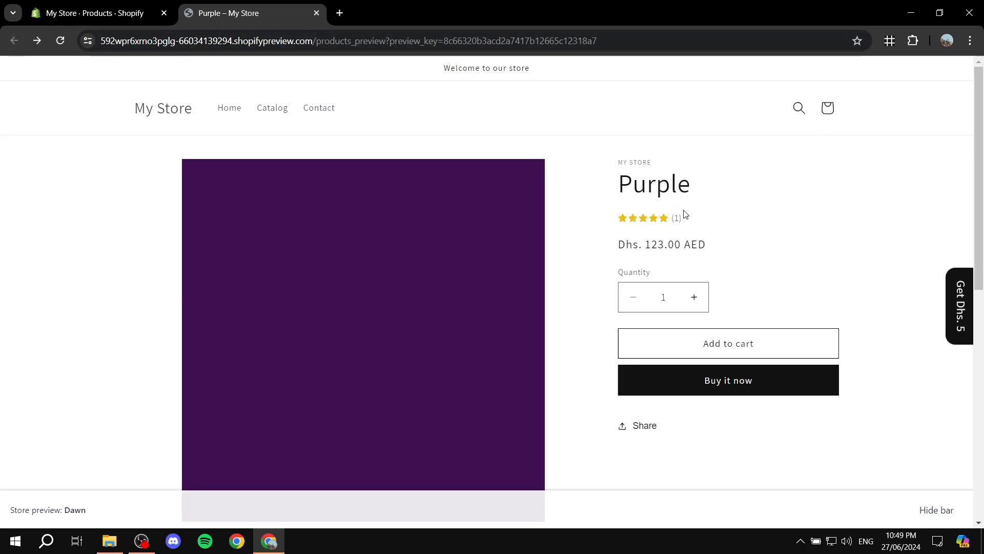
scroll(533, 297, "down", 5)
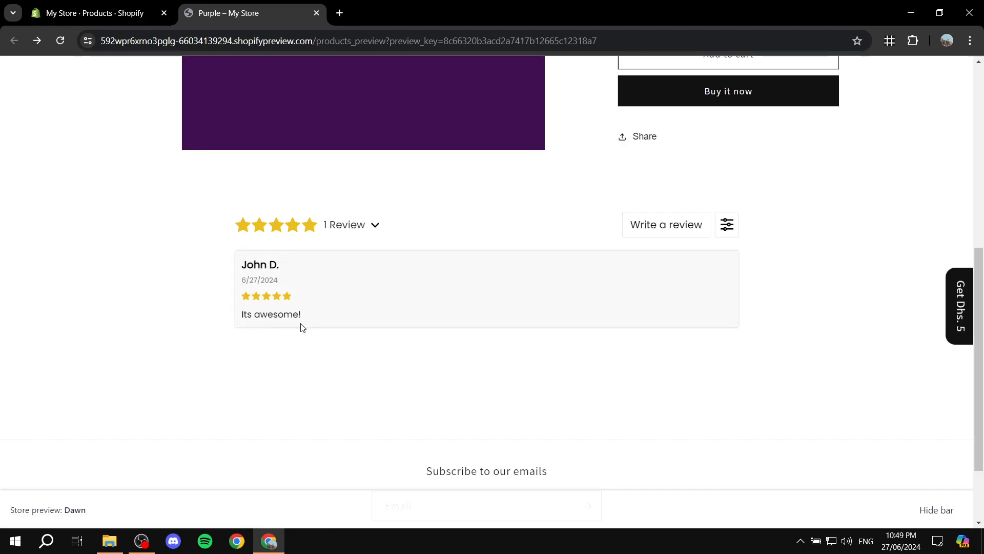
scroll(435, 299, "down", 1)
scroll(422, 303, "up", 6)
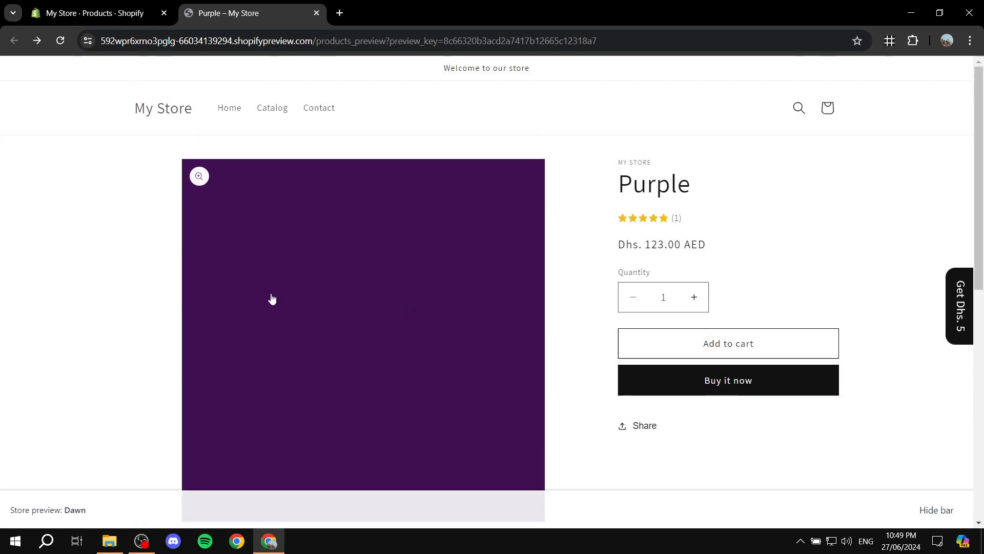
left_click(316, 14)
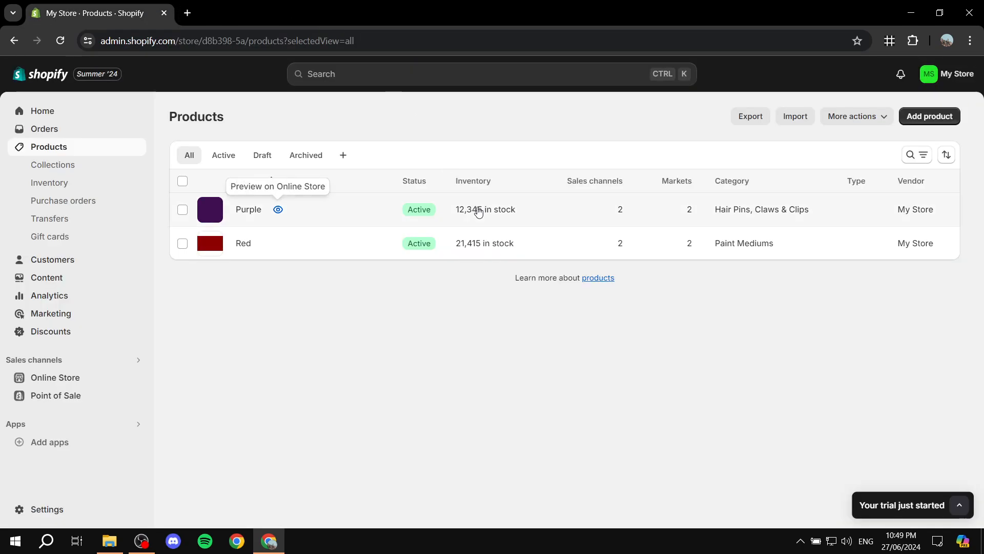